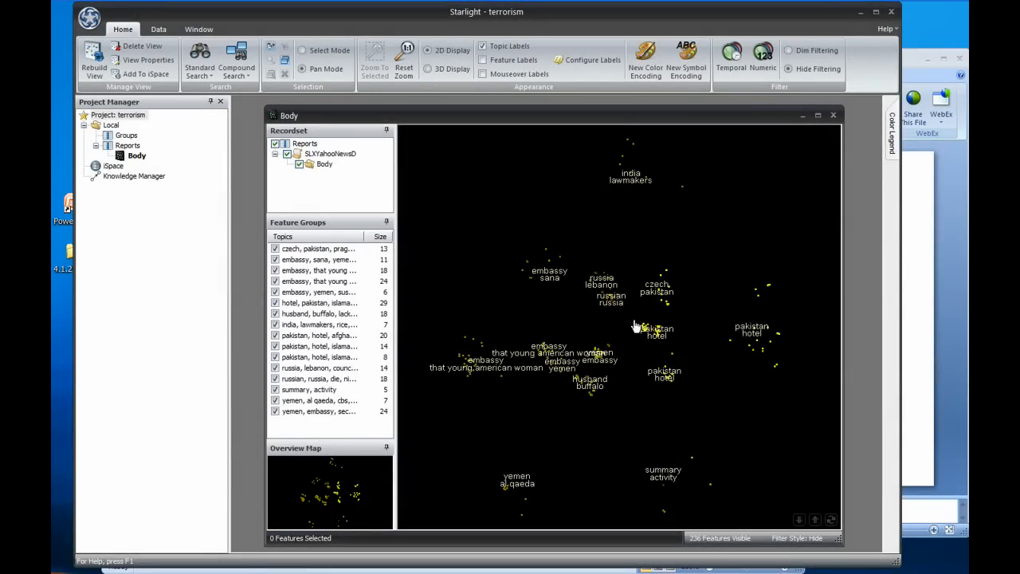
Step: Zoom into the topic view, open the Temporal filter and slide its time window across the September 2008 dates
scroll(635, 327, "up", 3)
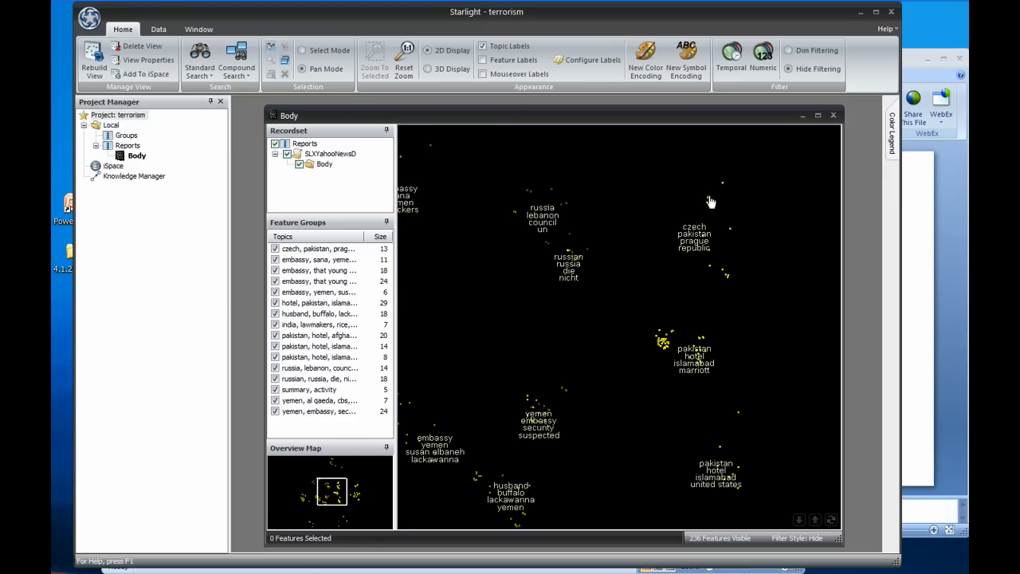
left_click(732, 59)
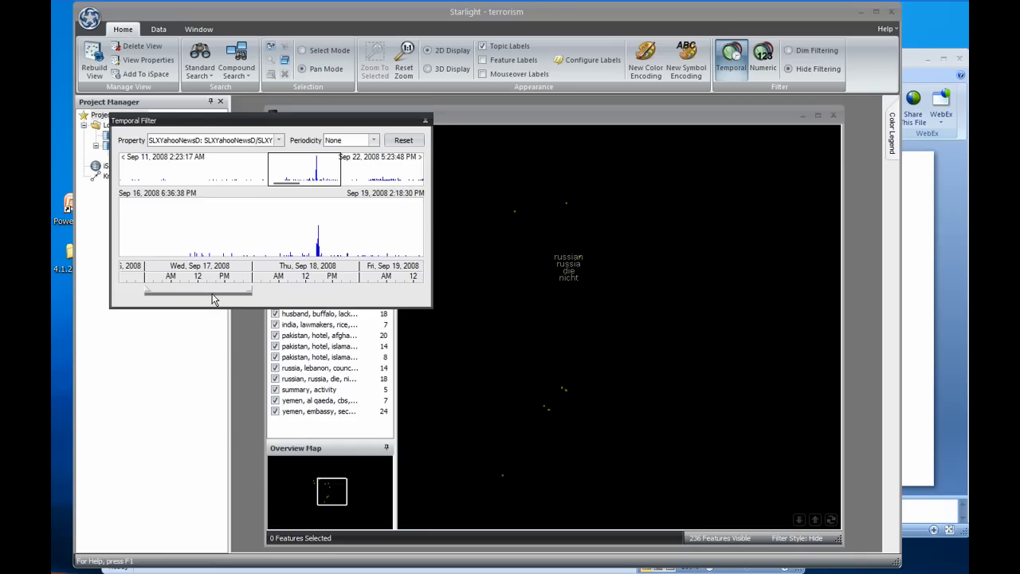
left_click_drag(213, 299, 404, 303)
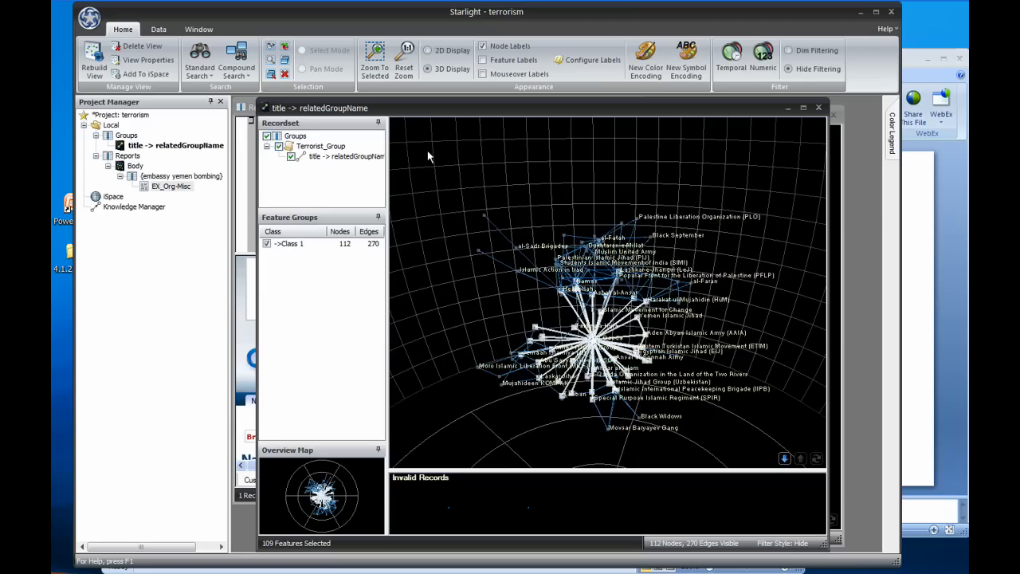
Step: Open the selected records of the group network view and create a valueset from the name column
left_click(270, 60)
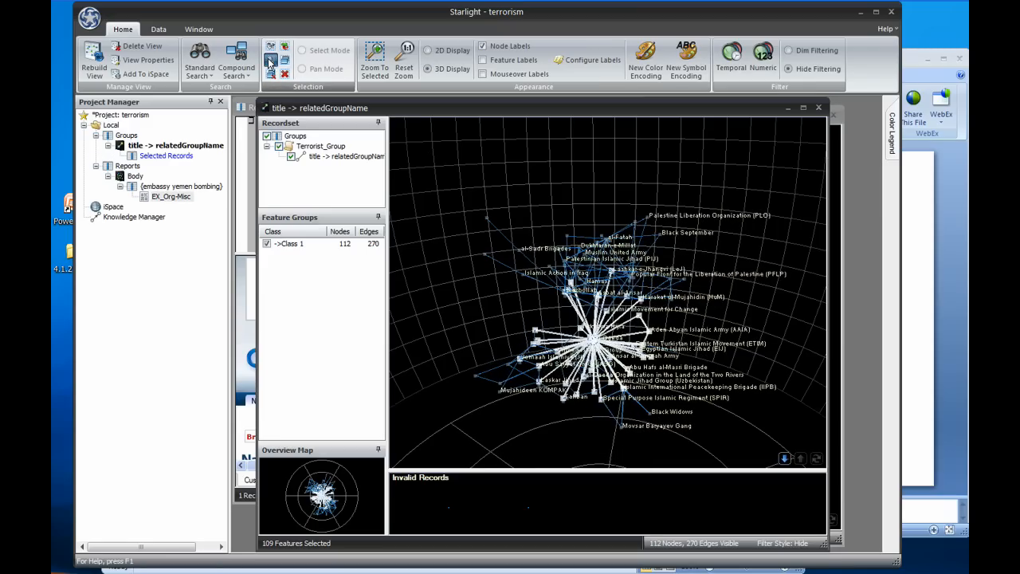
left_click(700, 364)
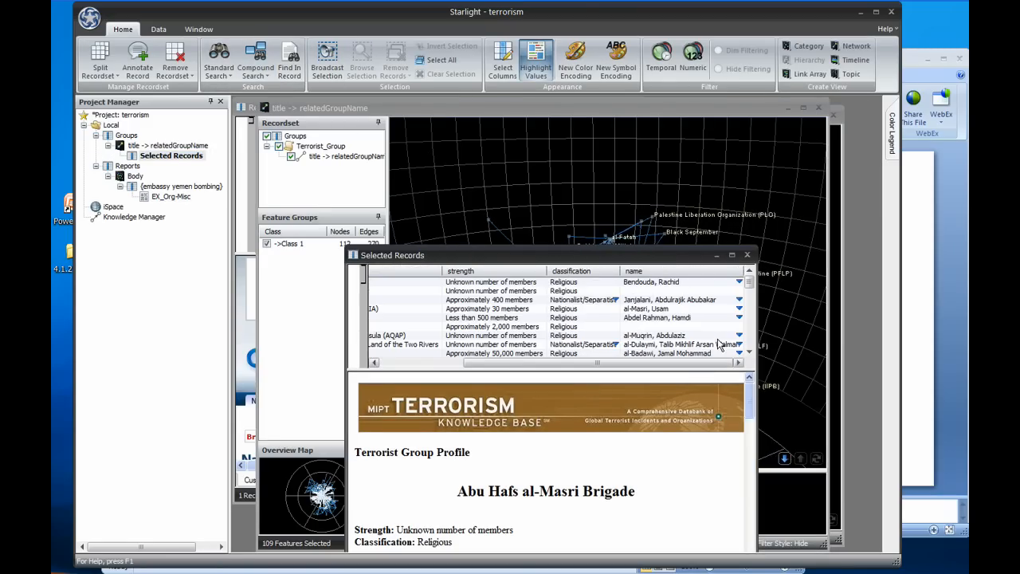
right_click(680, 270)
mouse_move(735, 293)
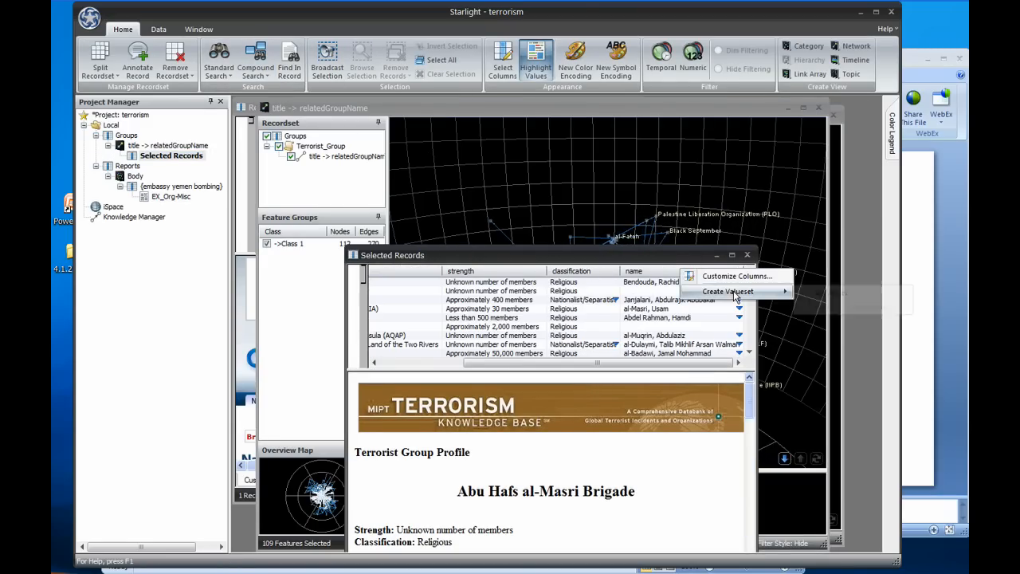
left_click(836, 293)
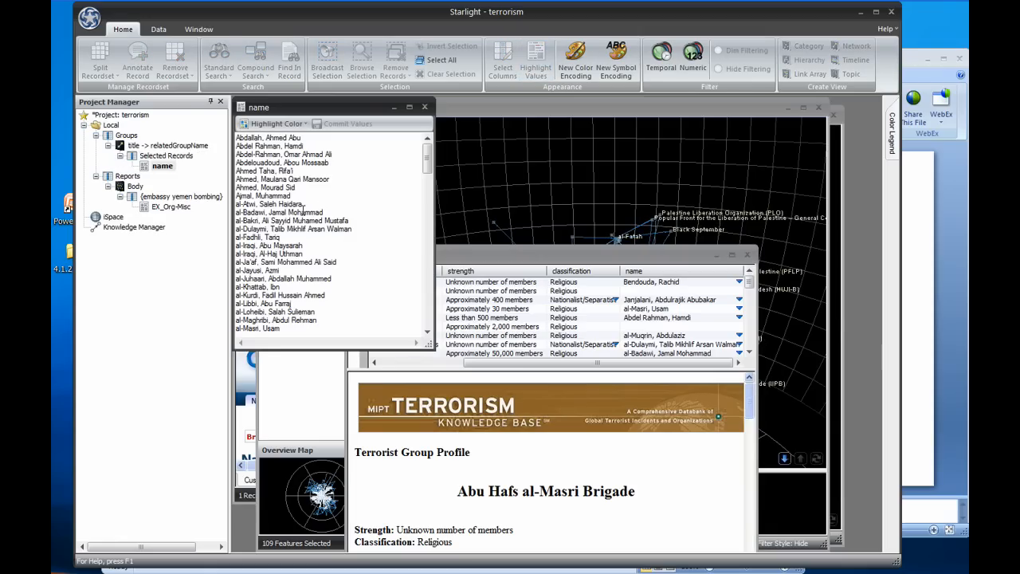
Step: Drop the name valueset onto the Body topic view and run the resulting EX_Person content search
left_click(573, 110)
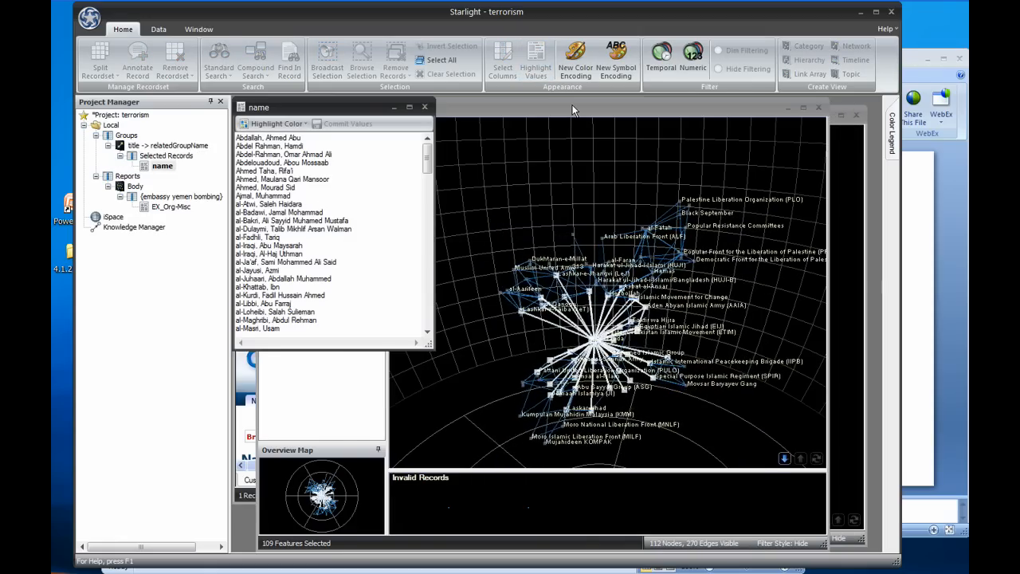
left_click(833, 141)
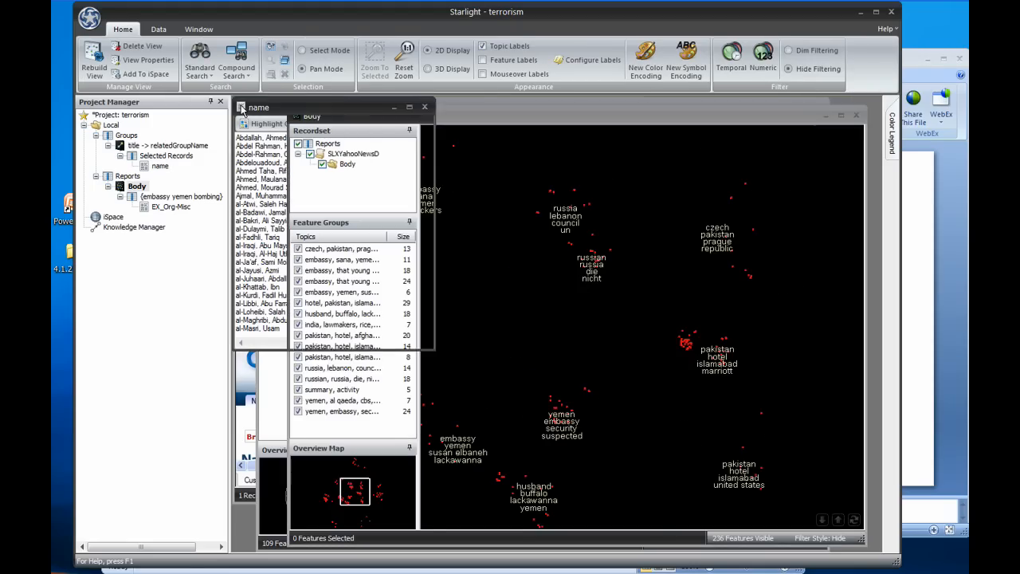
left_click_drag(242, 108, 485, 196)
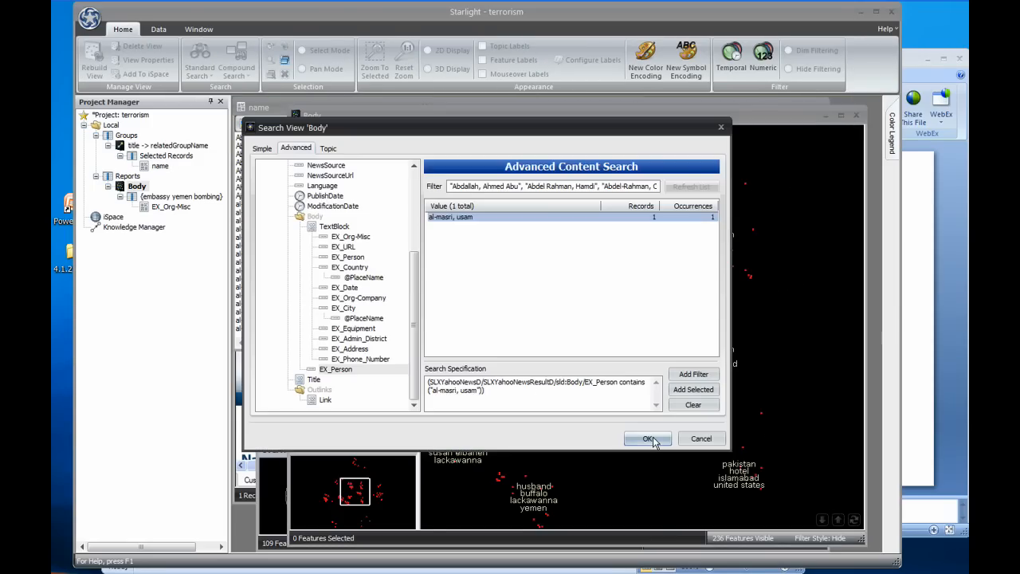
left_click(648, 439)
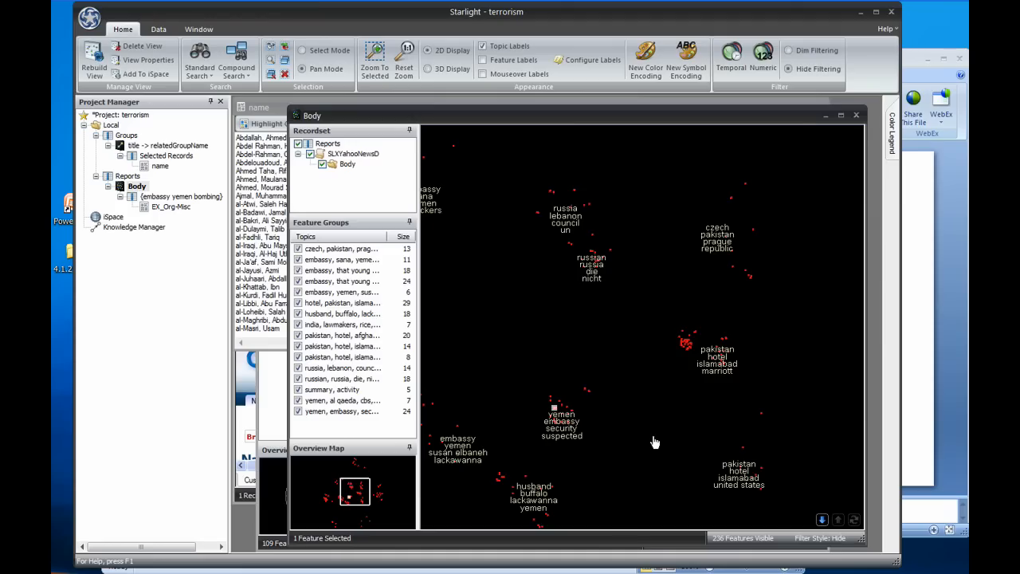
Step: Zoom in on the matching feature in the Body view and create a selected records set from it
scroll(573, 430, "up", 5)
left_click_drag(534, 359, 629, 336)
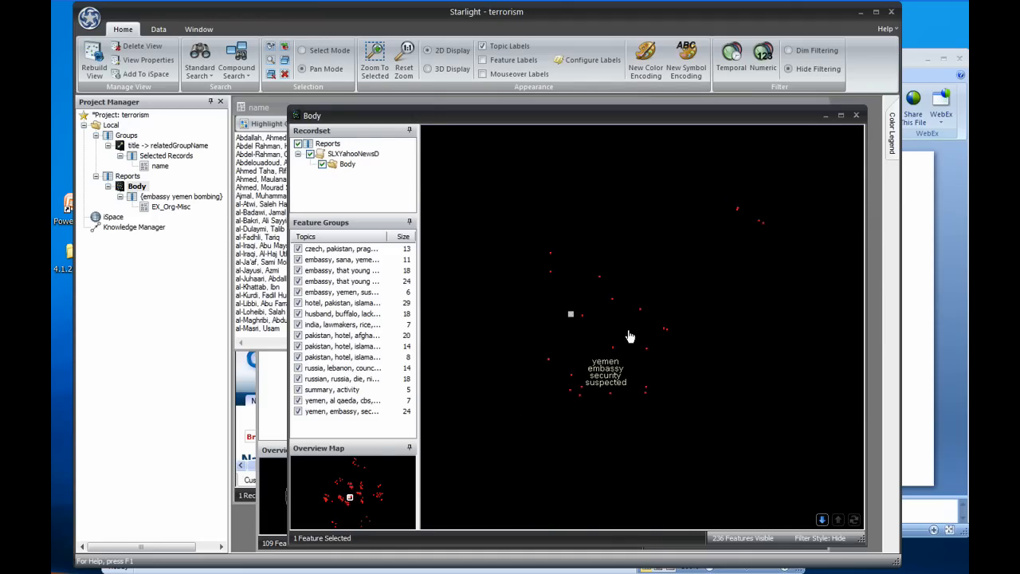
left_click(275, 62)
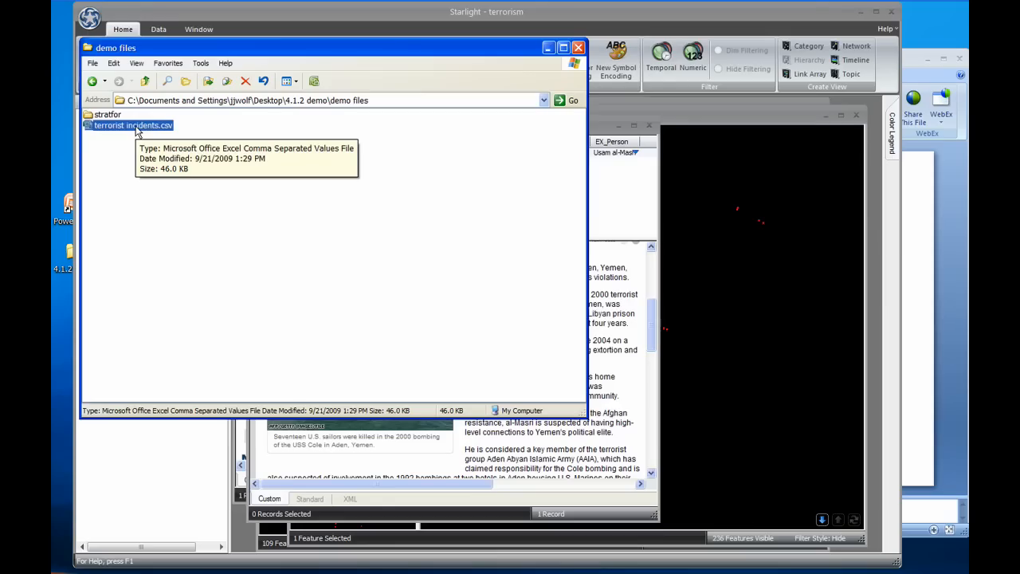
Step: Import the terrorist incidents.csv data from the spreadsheet through the Import Data Wizard with default settings
left_click_drag(136, 131, 635, 241)
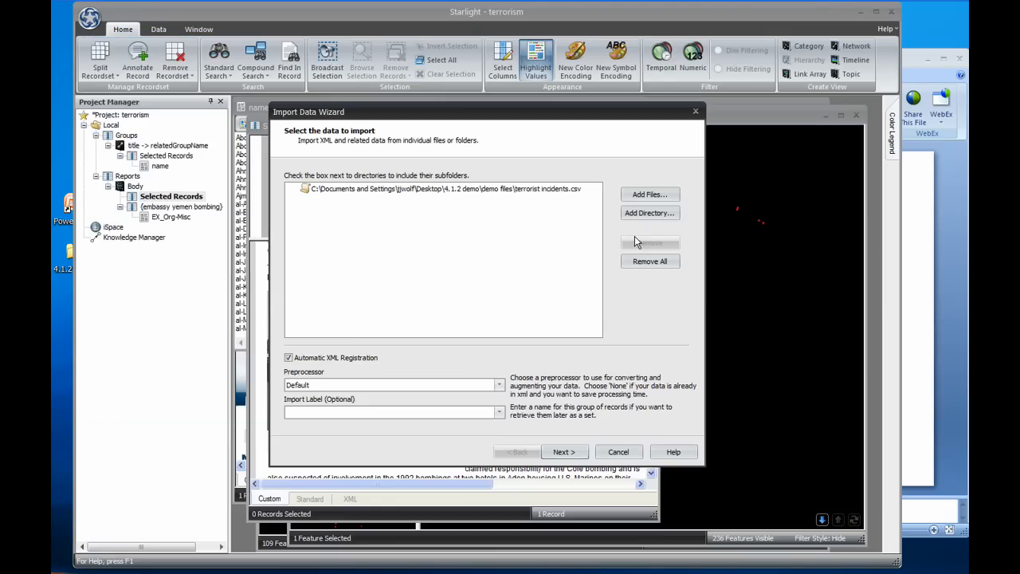
left_click(561, 452)
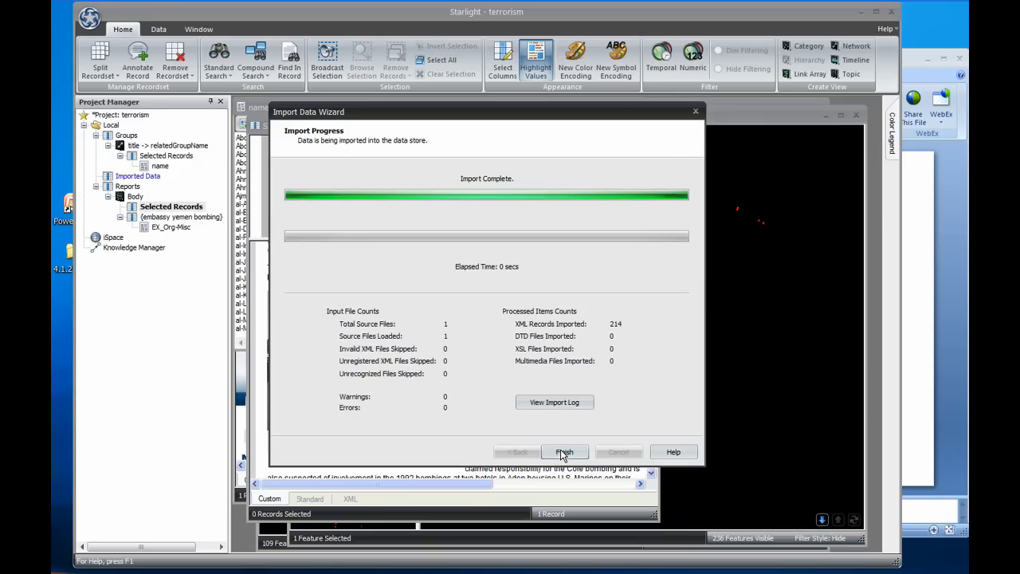
left_click(563, 452)
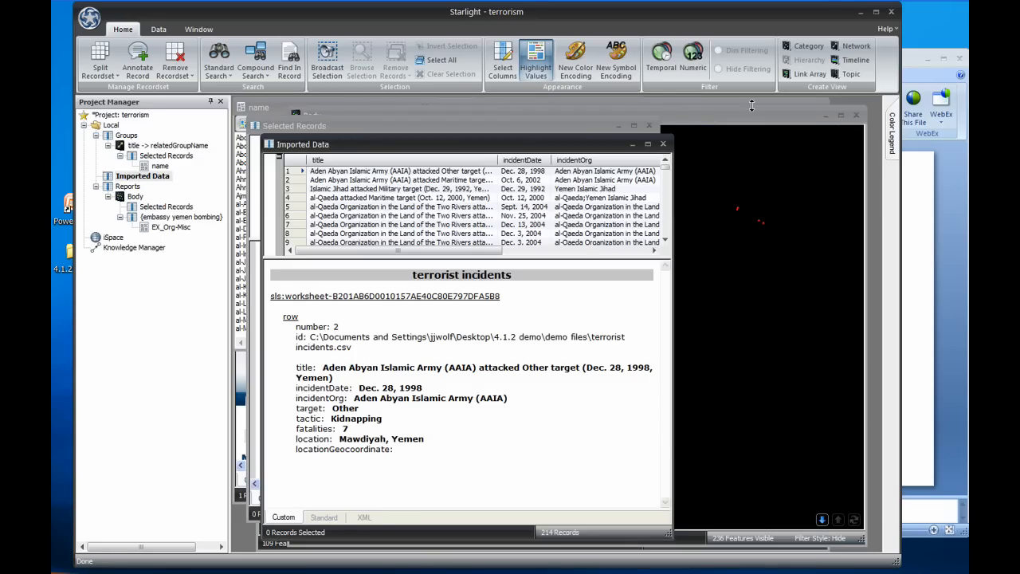
Step: Create a category view of the imported data grouped by target, with incidentDate as secondary grouping by weekday
left_click(805, 46)
double_click(322, 357)
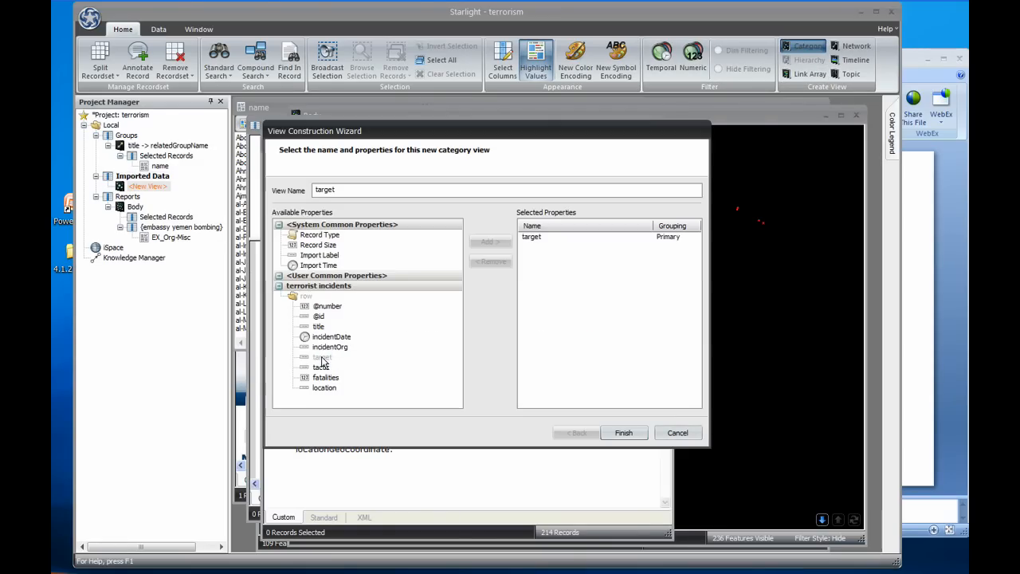
double_click(331, 337)
left_click(609, 245)
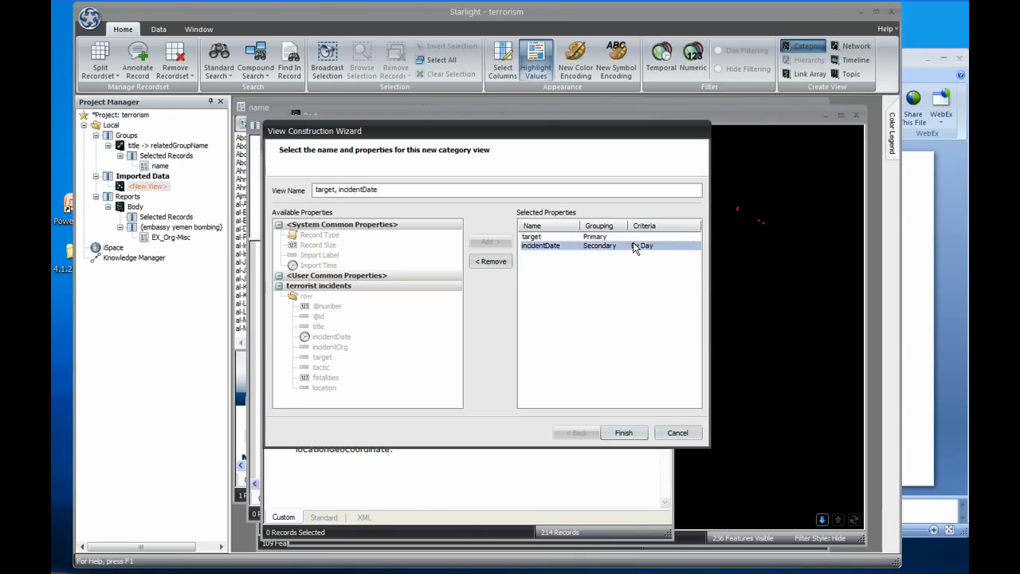
left_click(694, 245)
left_click(676, 318)
left_click(634, 433)
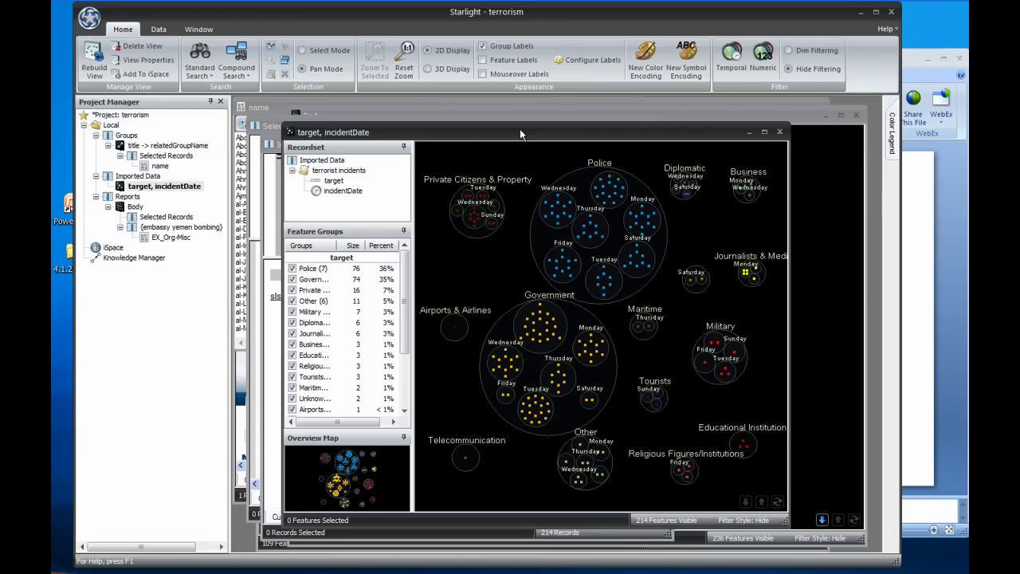
Step: Copy the target, incidentDate view into the PowerPoint slide and resize the picture to about 5.8" by 7.25"
left_click_drag(293, 130, 915, 202)
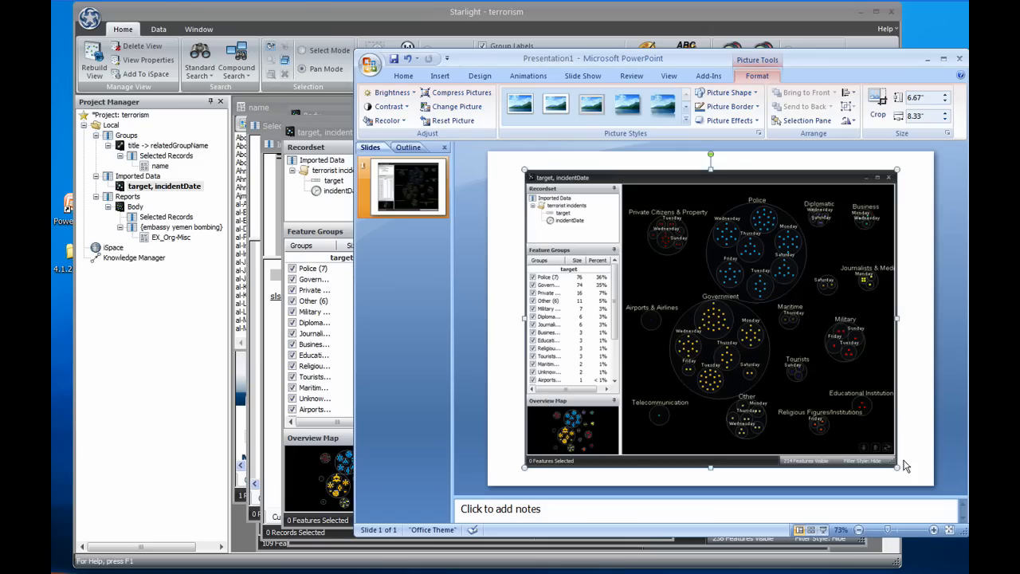
left_click_drag(852, 431, 849, 429)
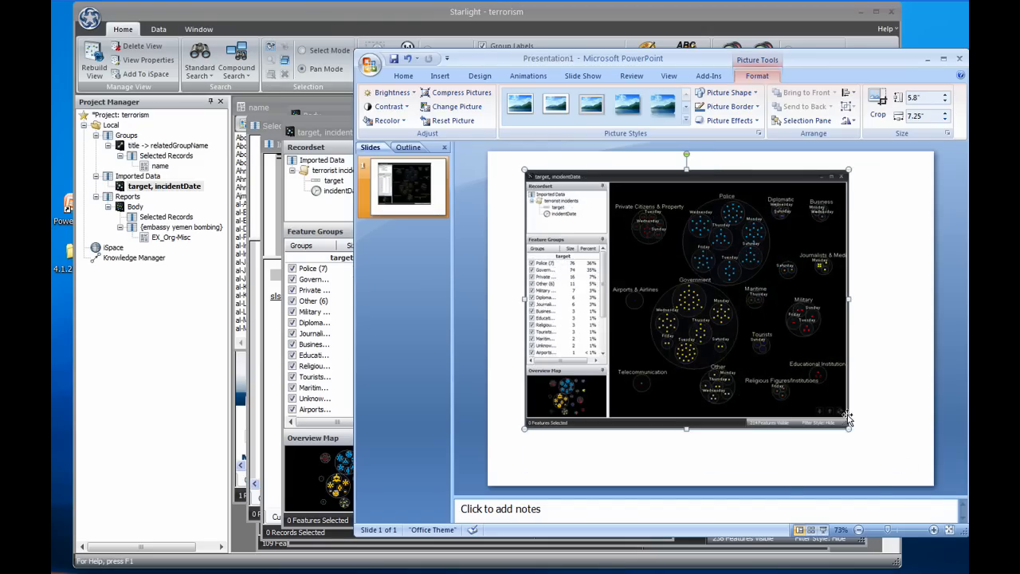
Step: Place the target color legend beside the view picture on the slide
key("alt+Tab")
mouse_move(889, 118)
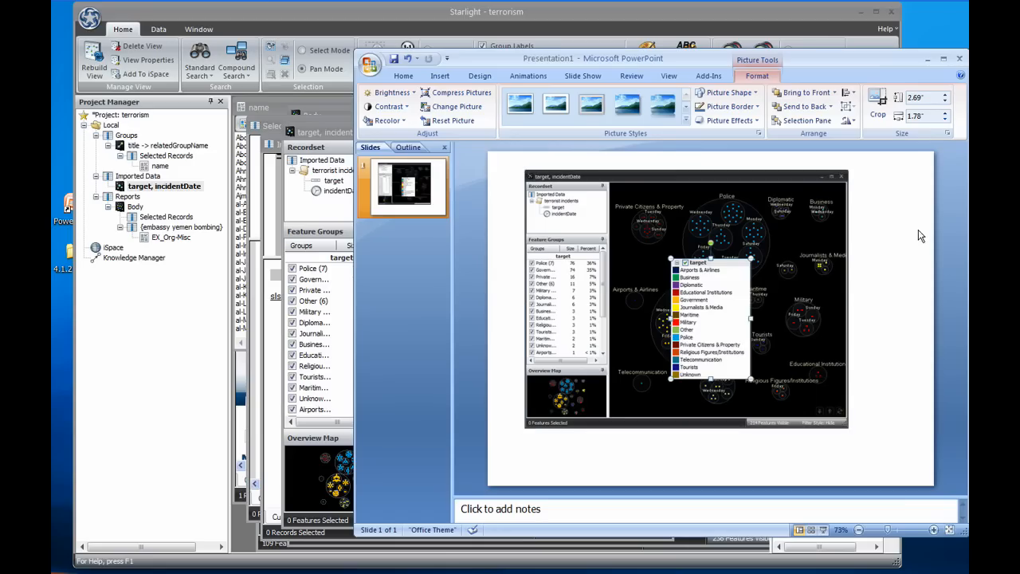
left_click_drag(715, 289, 901, 205)
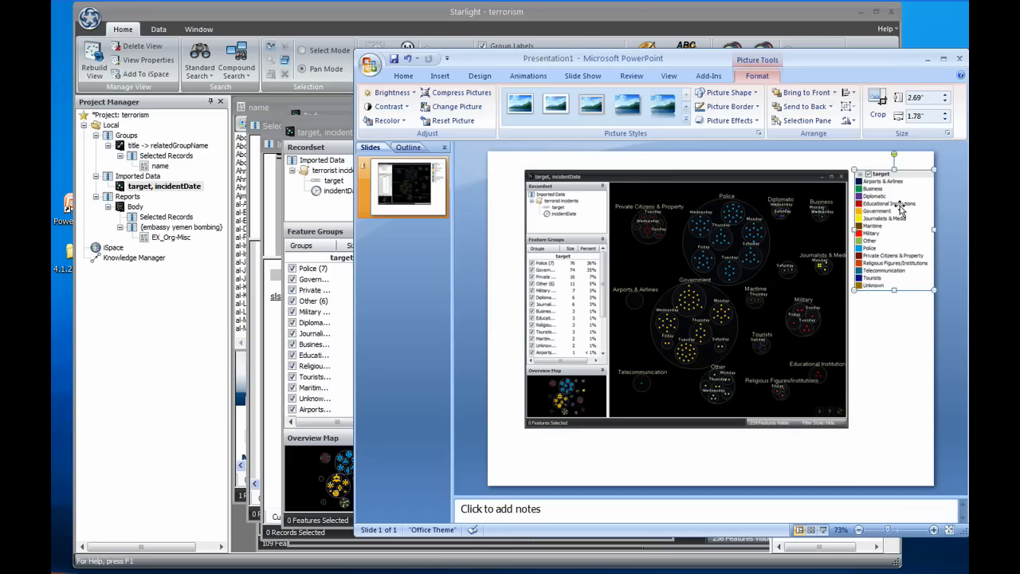
left_click(881, 390)
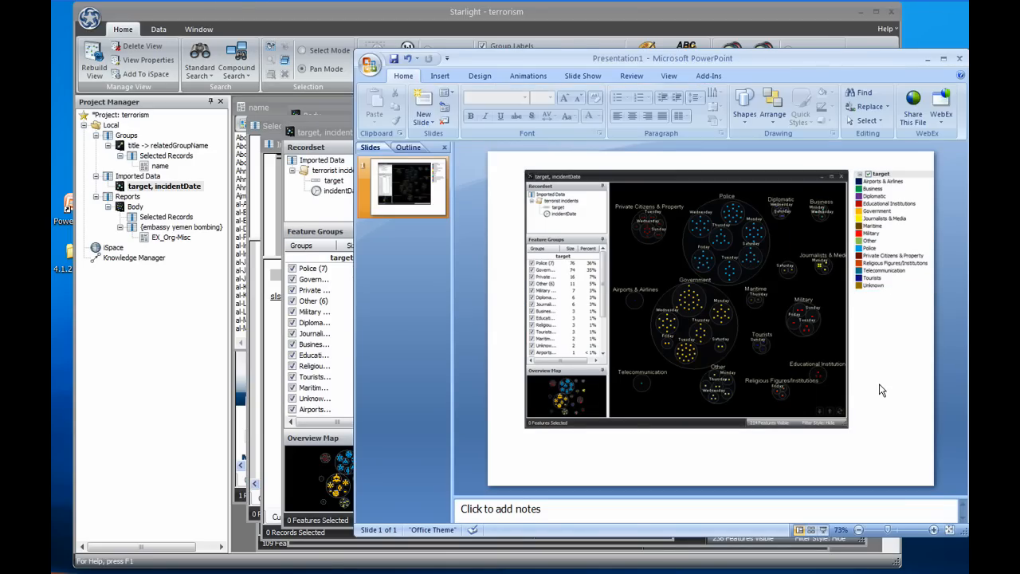
Step: Return to Starlight and start exporting the category view as a Web Report, keeping the default banner and layer settings
left_click(201, 424)
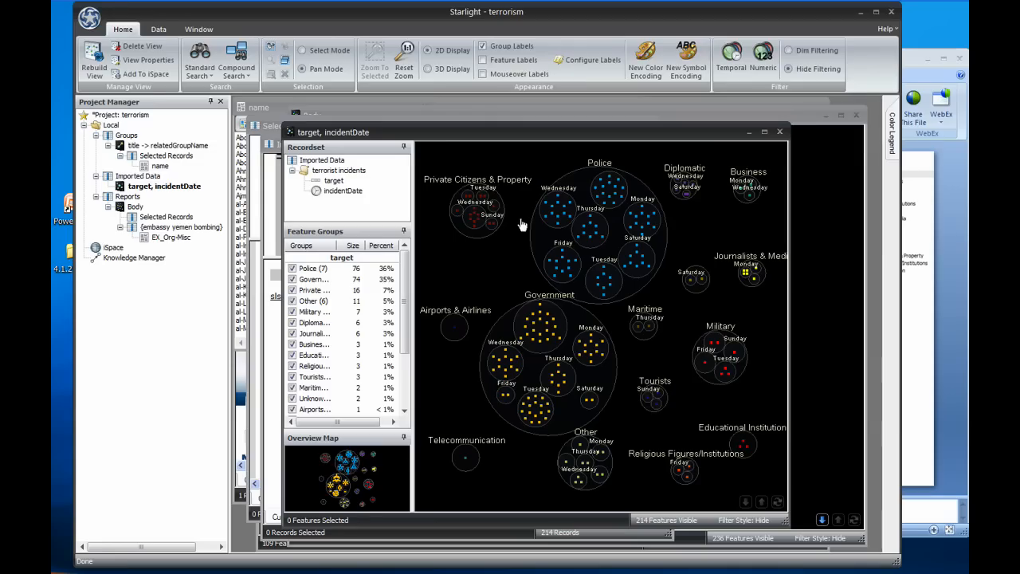
scroll(511, 279, "down", 1)
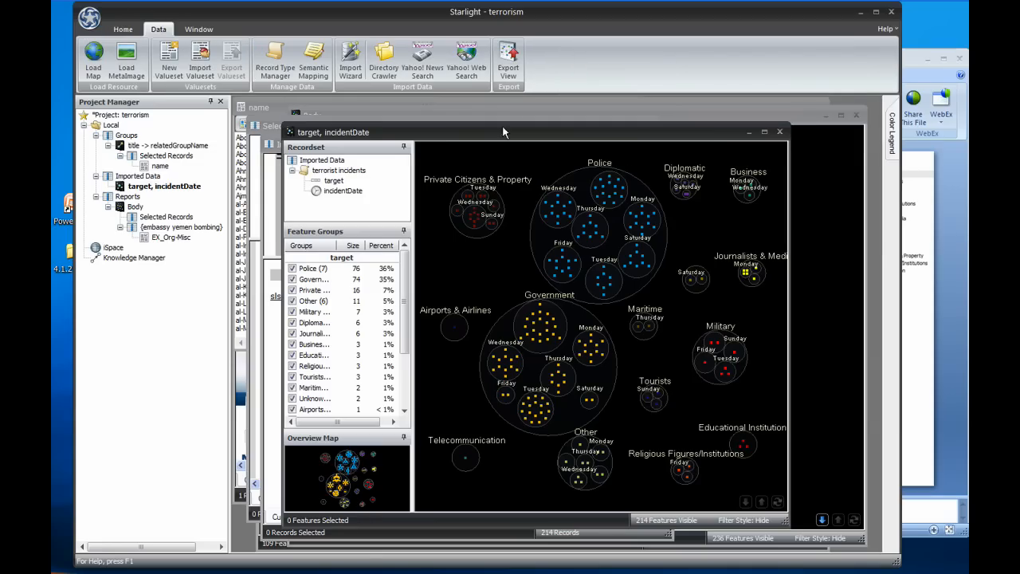
left_click(508, 60)
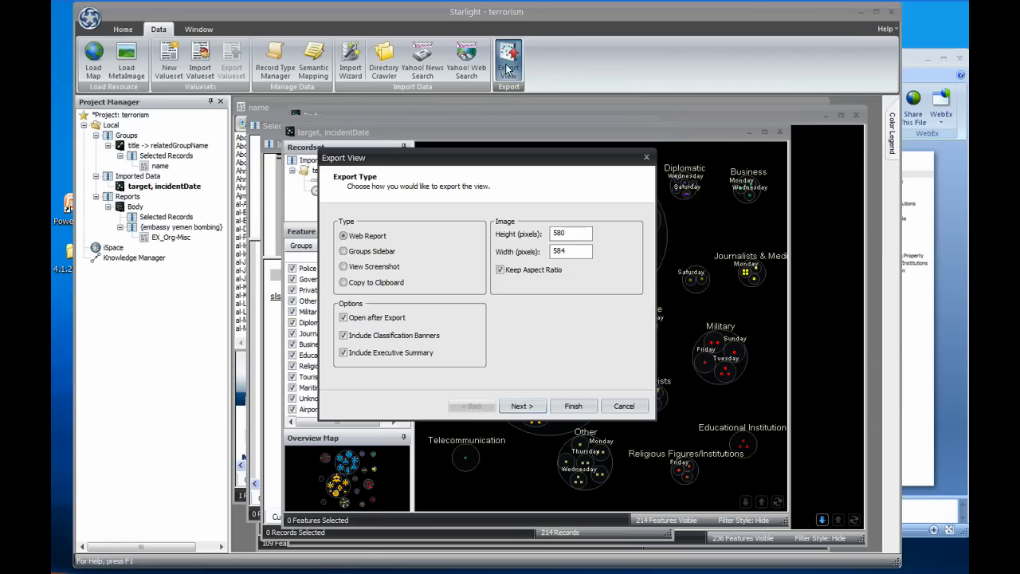
left_click(521, 407)
left_click(521, 407)
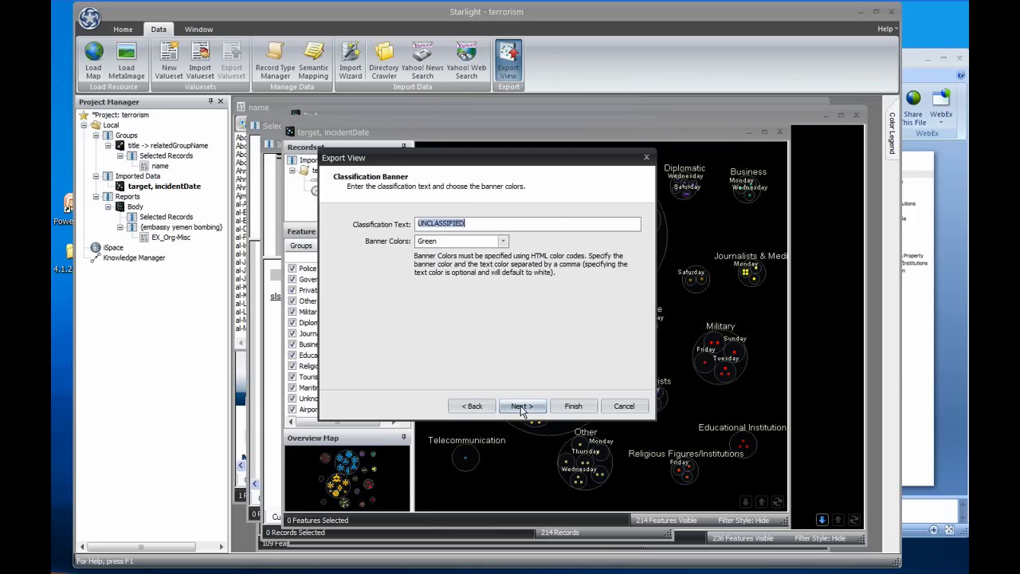
left_click(522, 406)
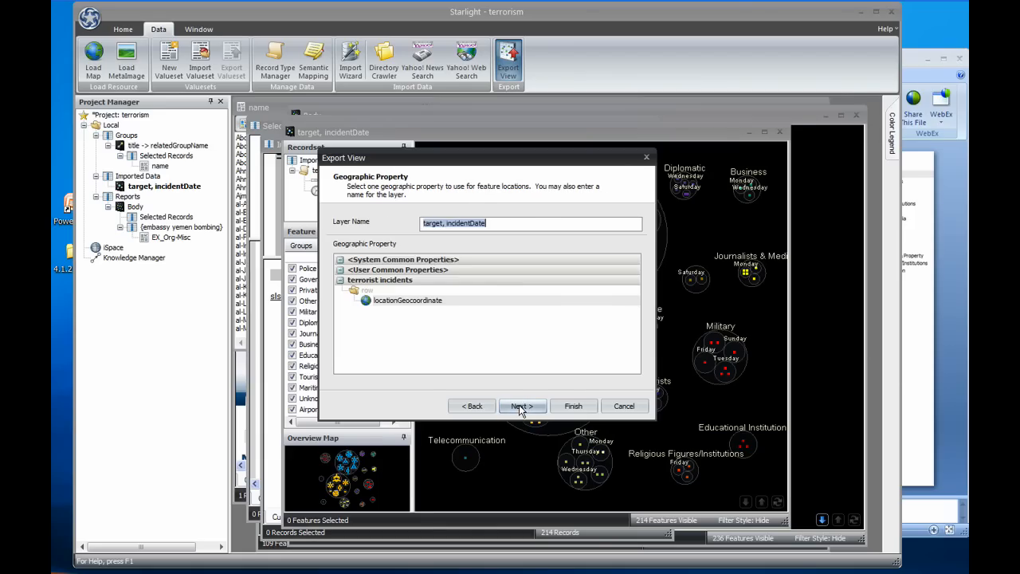
left_click(521, 407)
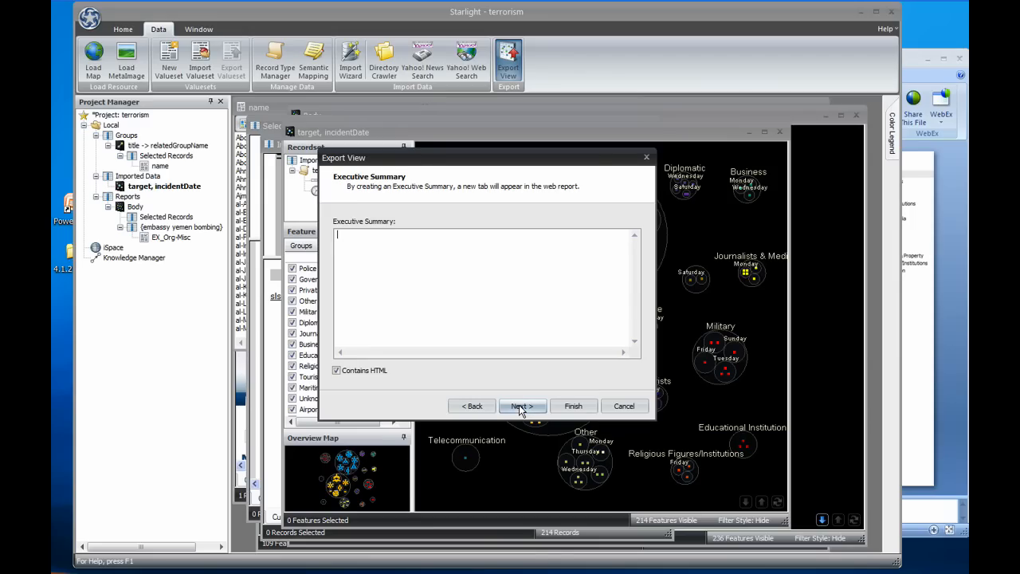
Step: Paste the executive summary text, finish the export and save the web report as report
key("ctrl+v")
left_click(520, 408)
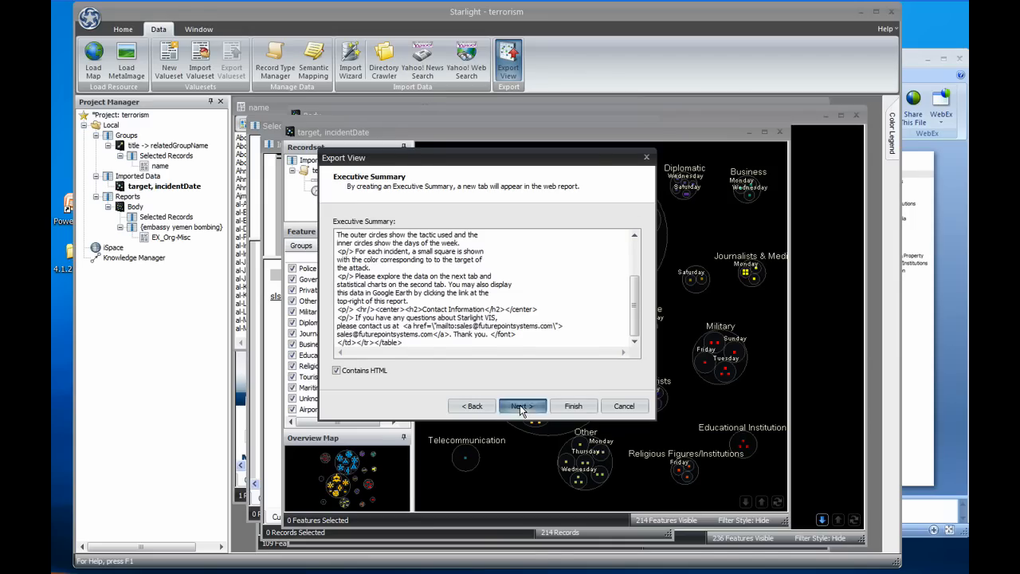
left_click(567, 408)
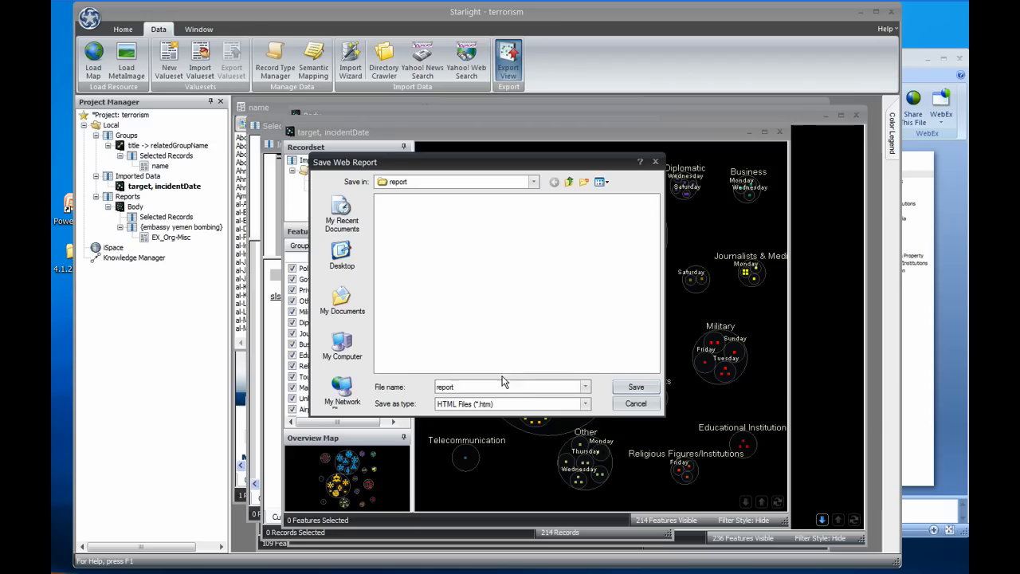
left_click(636, 388)
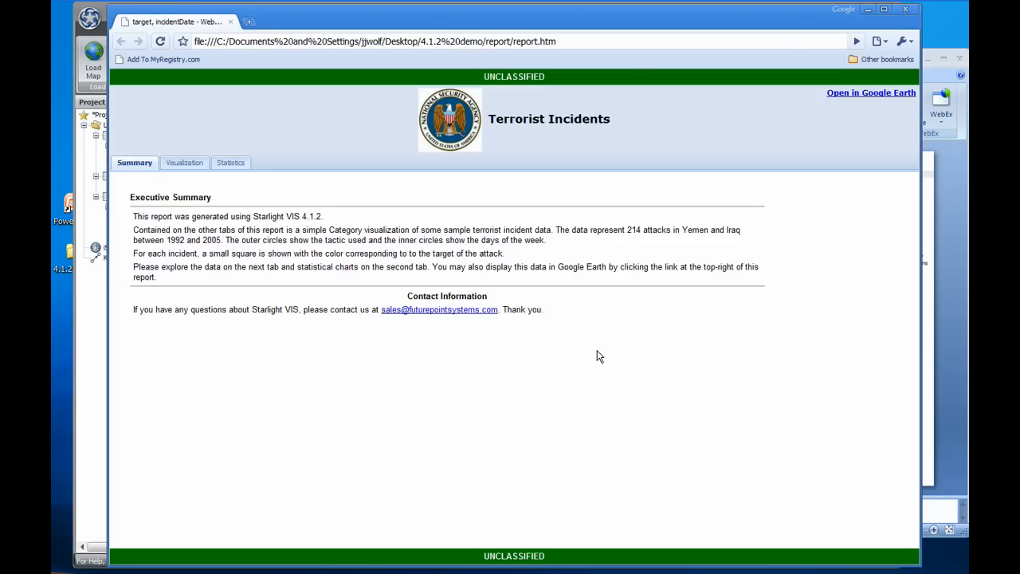
Step: Explore the exported report's Visualization tab, inspecting a feature in the view and a record in the data table
left_click(182, 163)
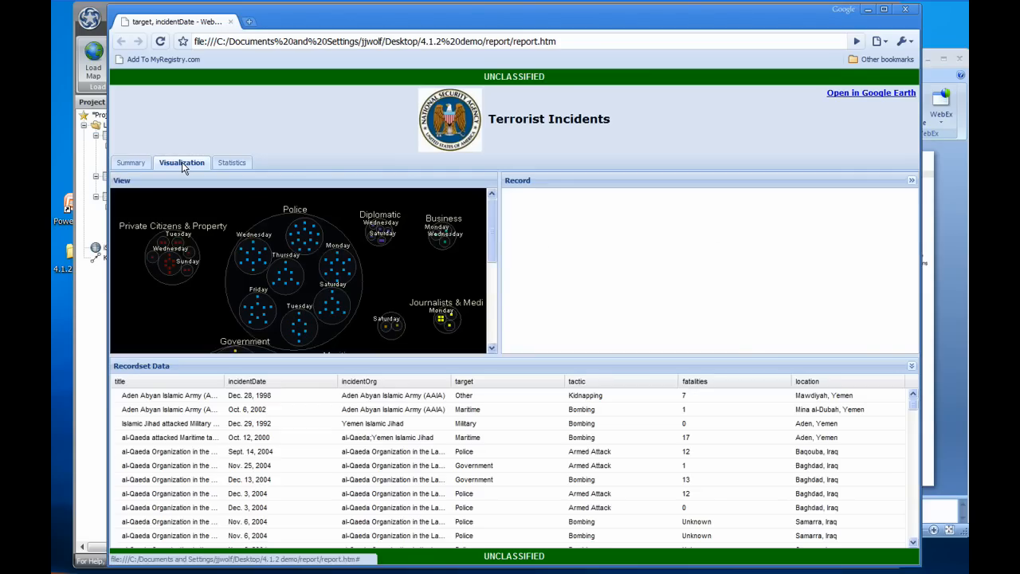
left_click(297, 238)
left_click(420, 455)
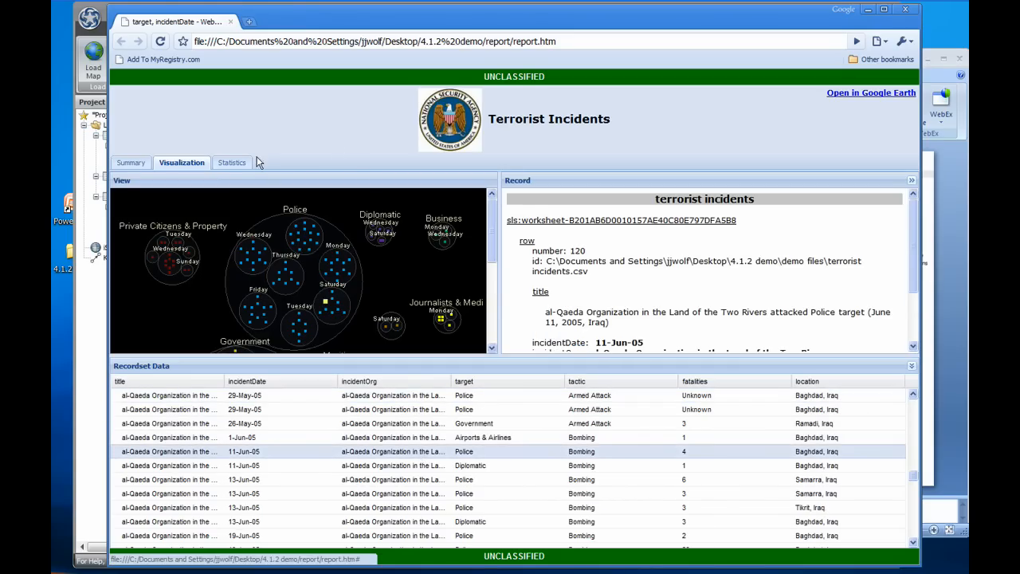
Step: Chart the exported report's statistics by the target property
left_click(233, 162)
left_click(324, 467)
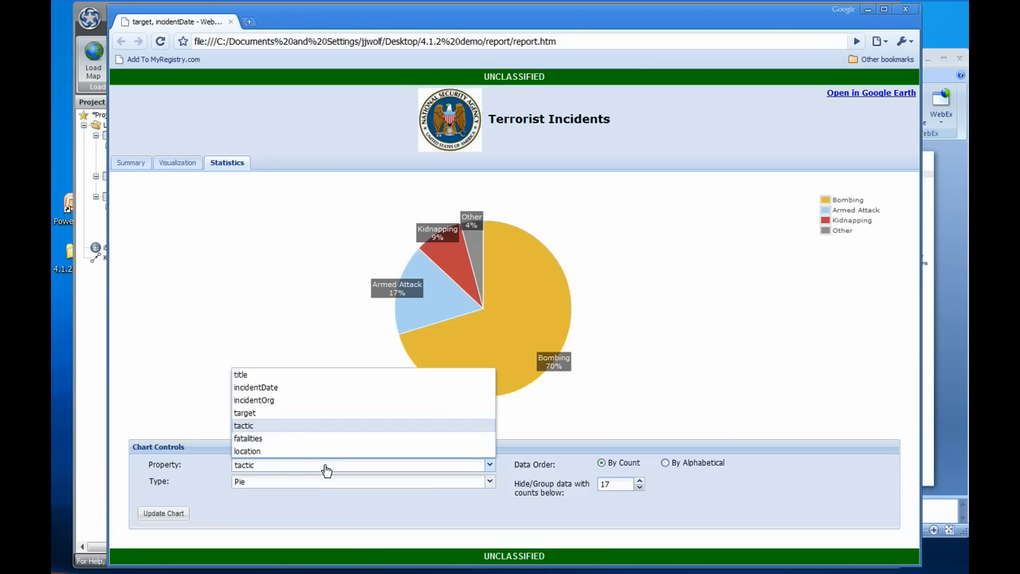
left_click(297, 412)
left_click(178, 519)
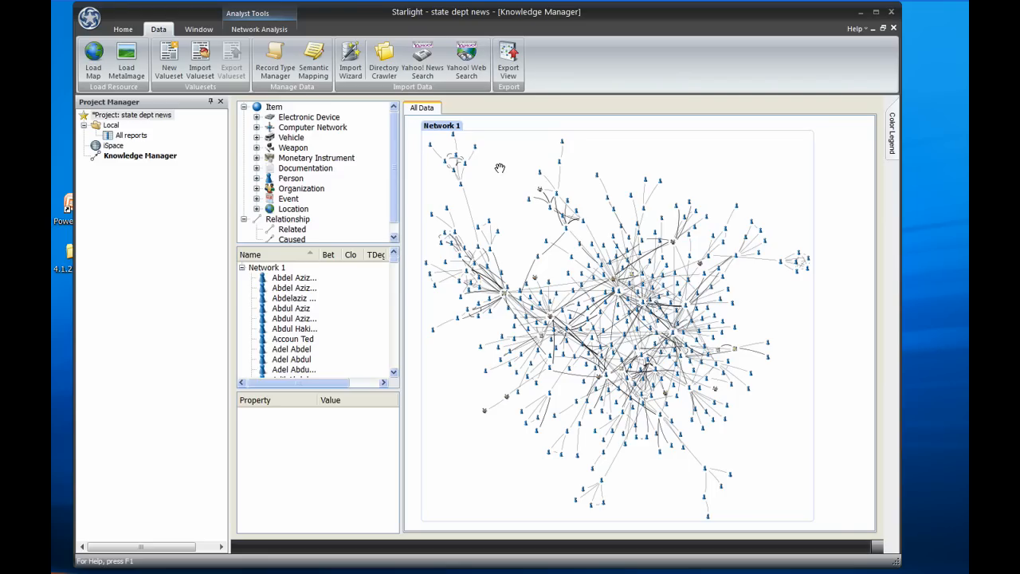
Step: Select two people at opposite ends of the network, starting with Anwar Sadat
scroll(431, 146, "up", 3)
left_click(431, 144)
scroll(583, 260, "down", 3)
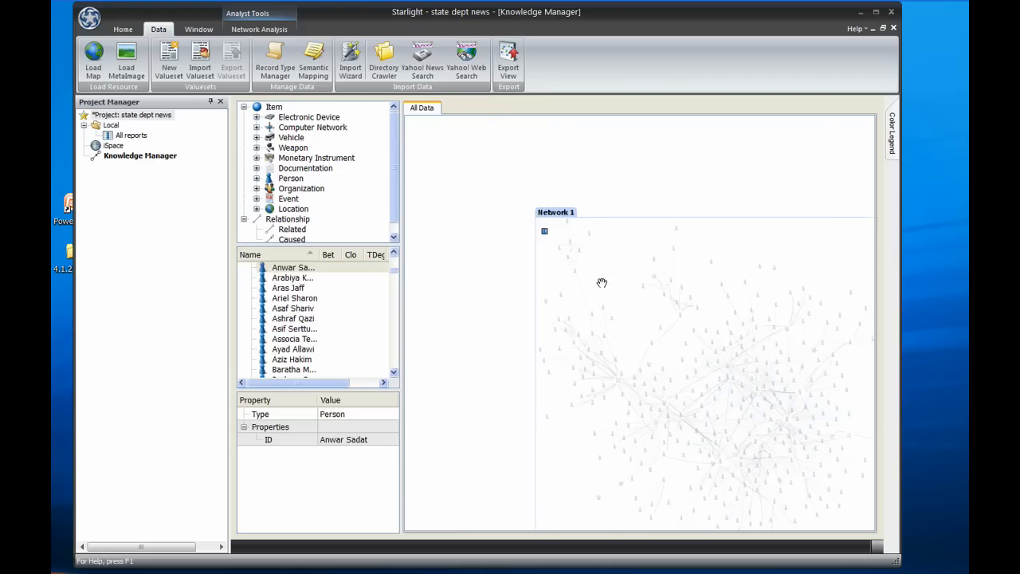
left_click_drag(671, 356, 561, 219)
scroll(711, 468, "up", 3)
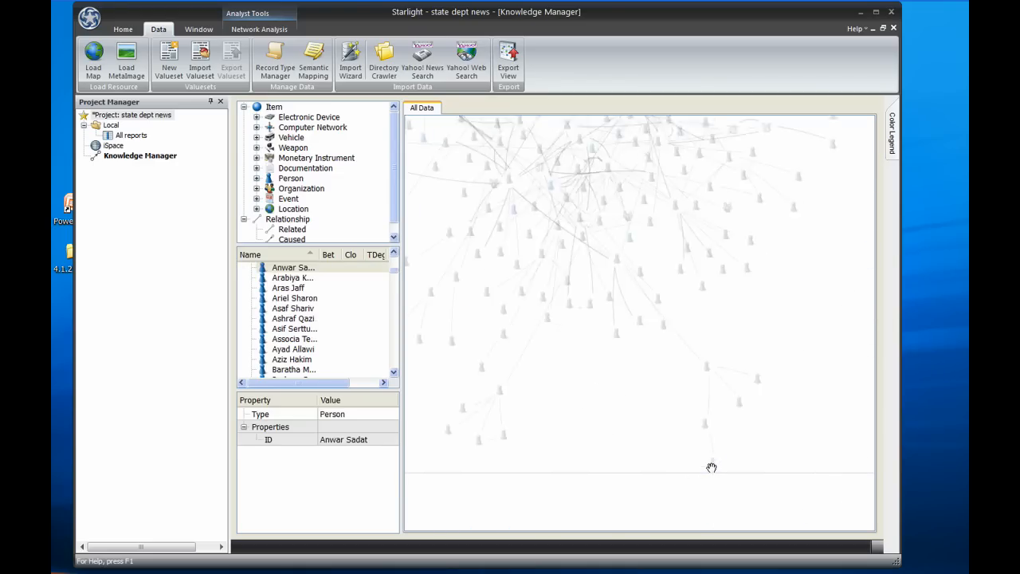
scroll(711, 468, "up", 3)
left_click(716, 461)
scroll(518, 257, "down", 5)
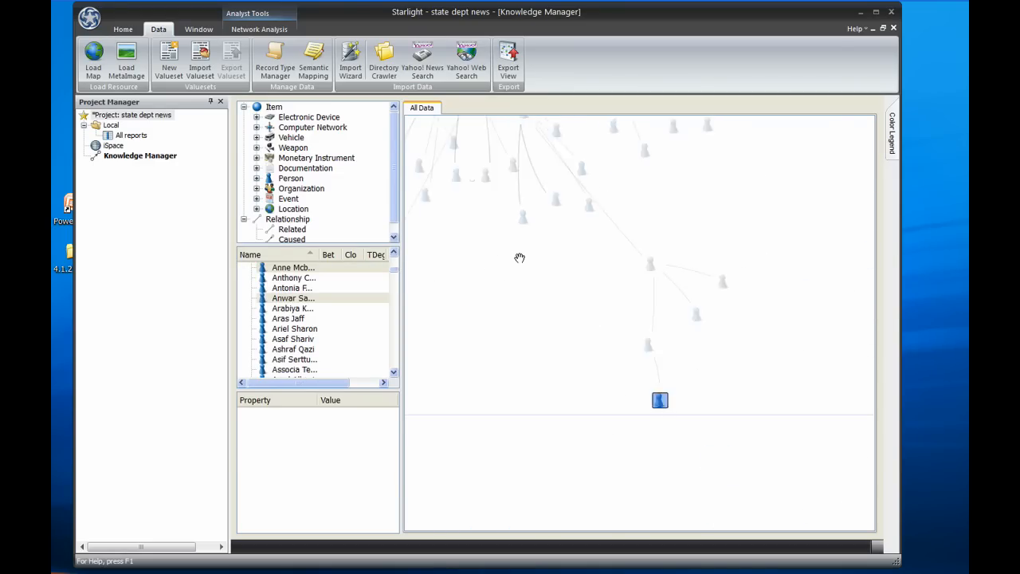
left_click_drag(618, 424, 660, 470)
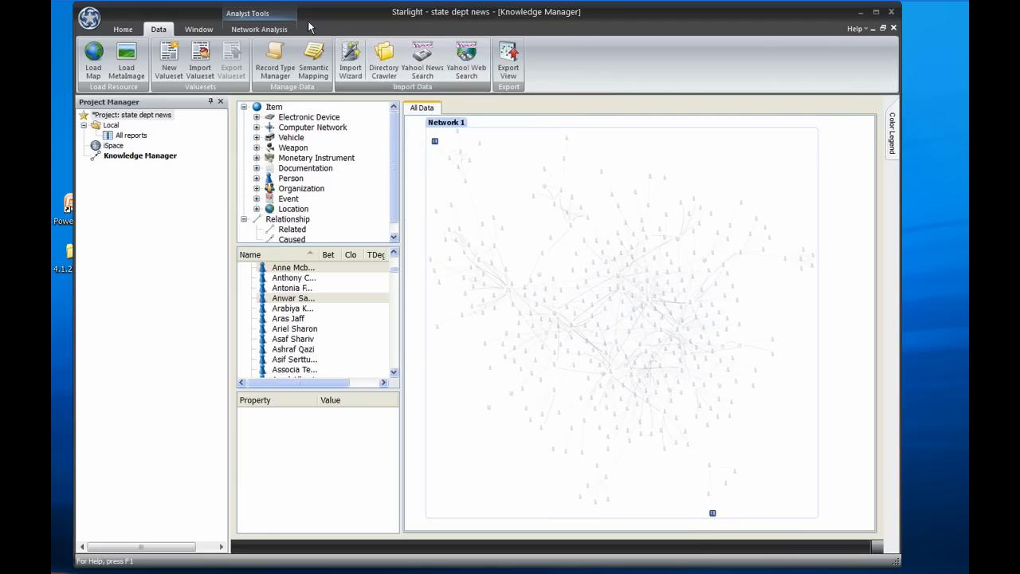
Step: Highlight the shortest paths between the two selected people, then extend the selection by hops
left_click(267, 30)
left_click(276, 56)
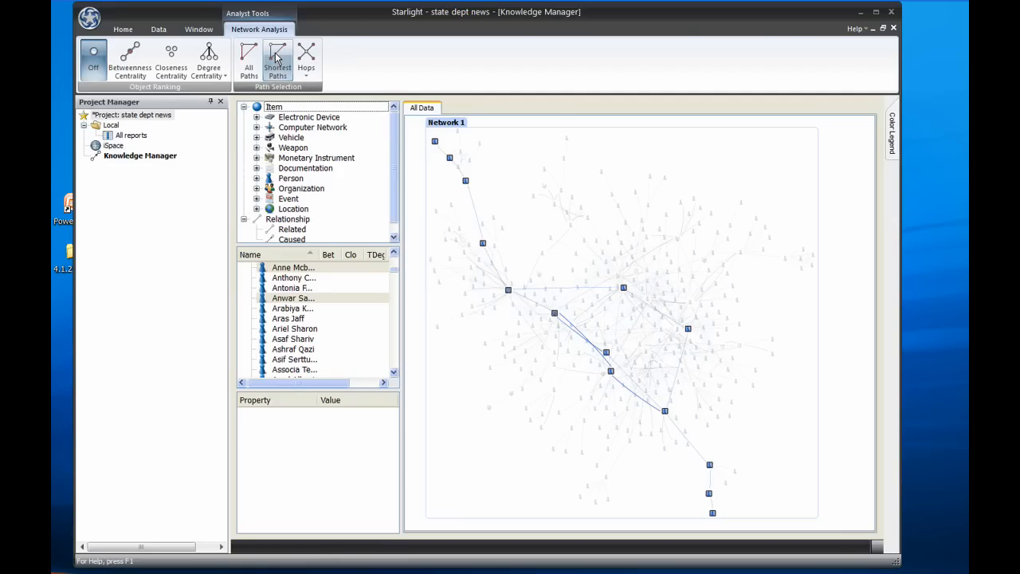
left_click(305, 54)
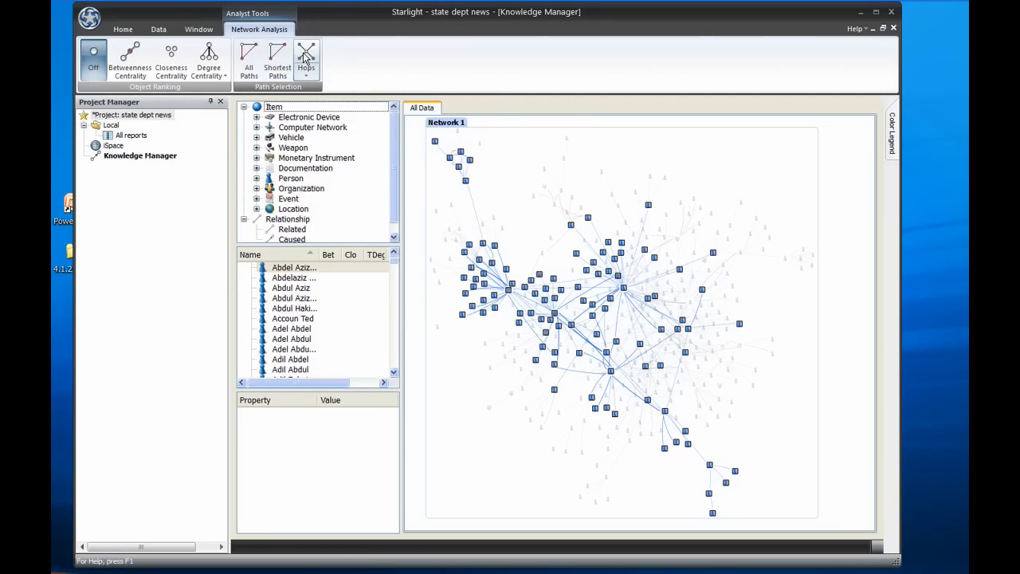
Step: Open the selection in a new view and rank its objects by Betweenness Centrality, sorting by that score
key("ctrl+n")
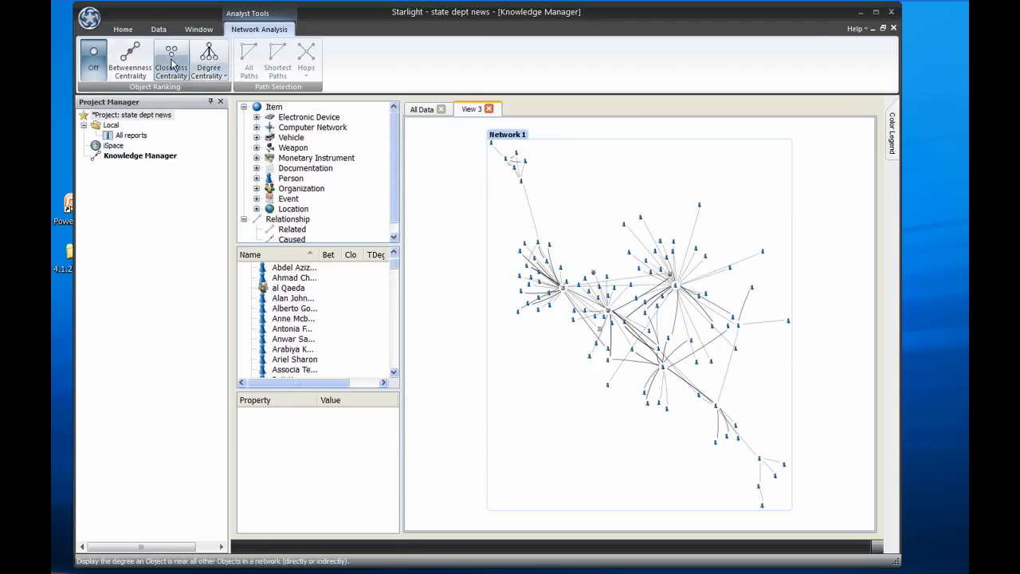
left_click(132, 62)
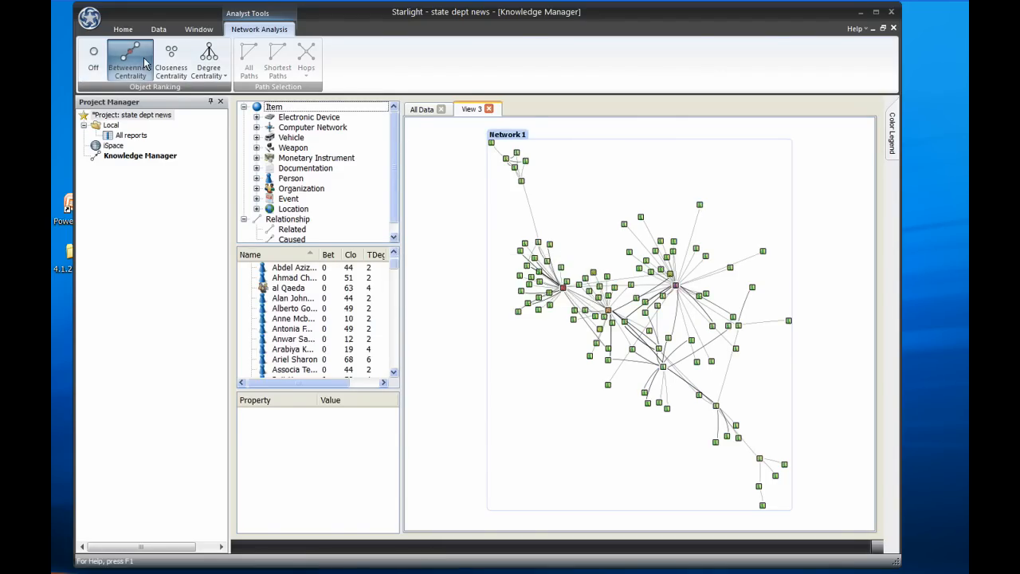
left_click(333, 257)
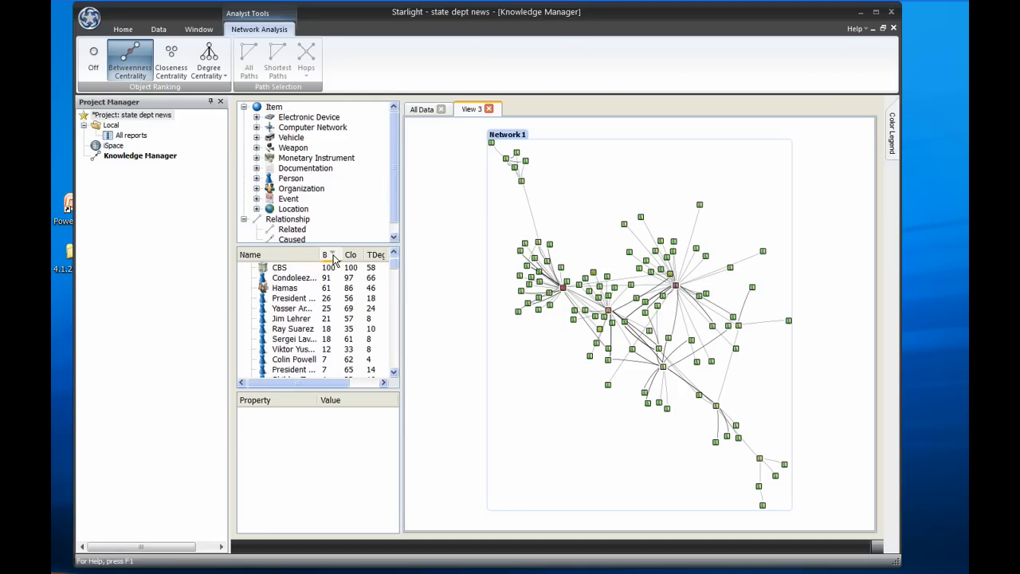
Step: Delete the three top-ranked objects, CBS, Condoleezza Rice and Hamas, from the view
left_click(291, 280)
key("shift+Down")
key("shift+Down")
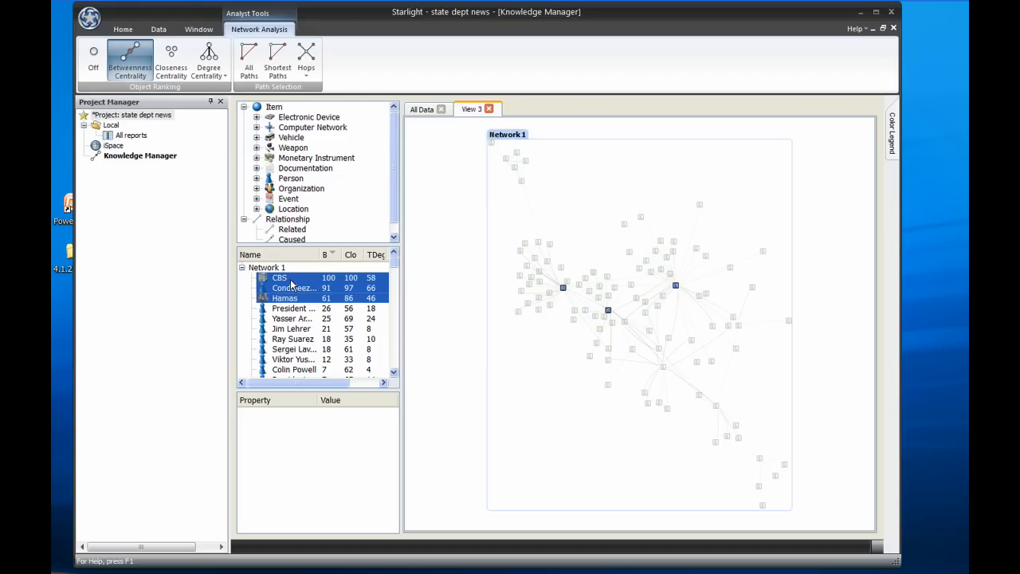
key("Delete")
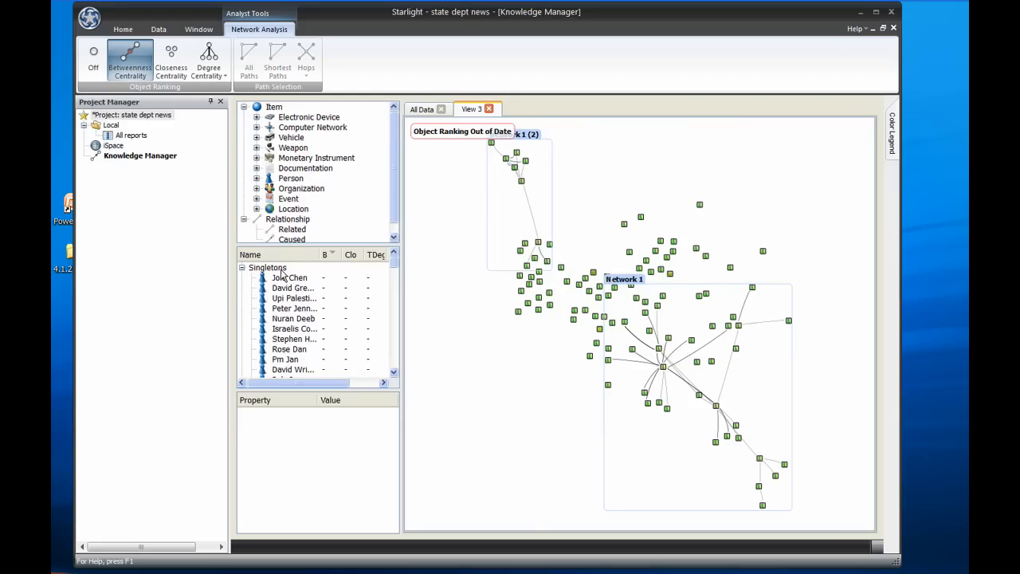
Step: Delete the Singletons group and relayout the remaining networks
left_click(280, 269)
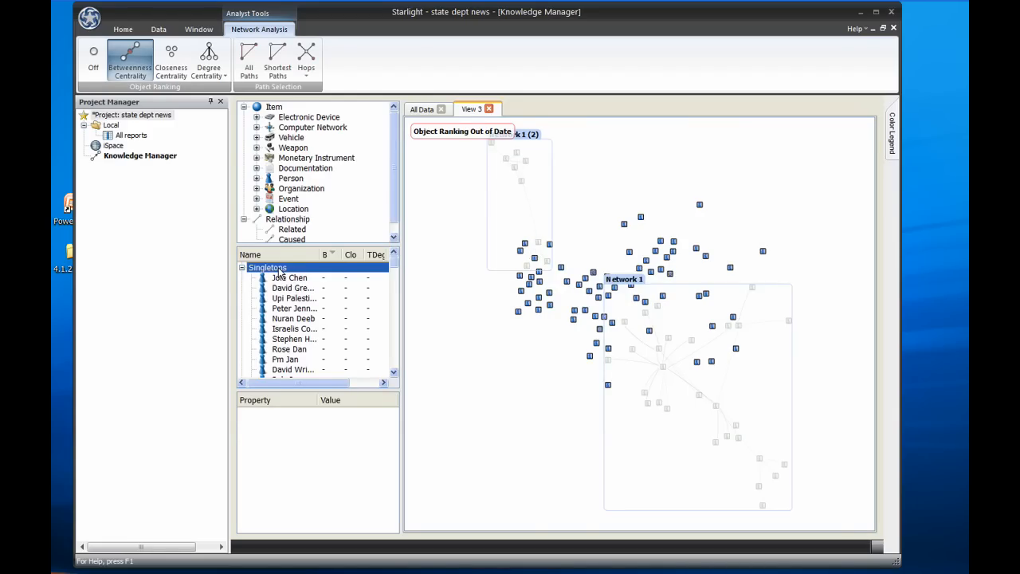
key("Delete")
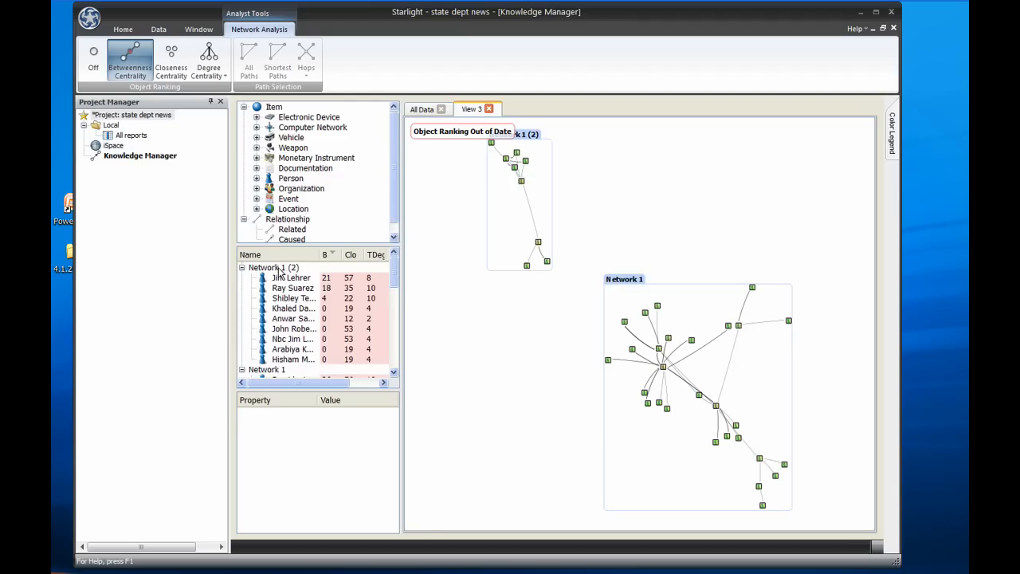
left_click(123, 29)
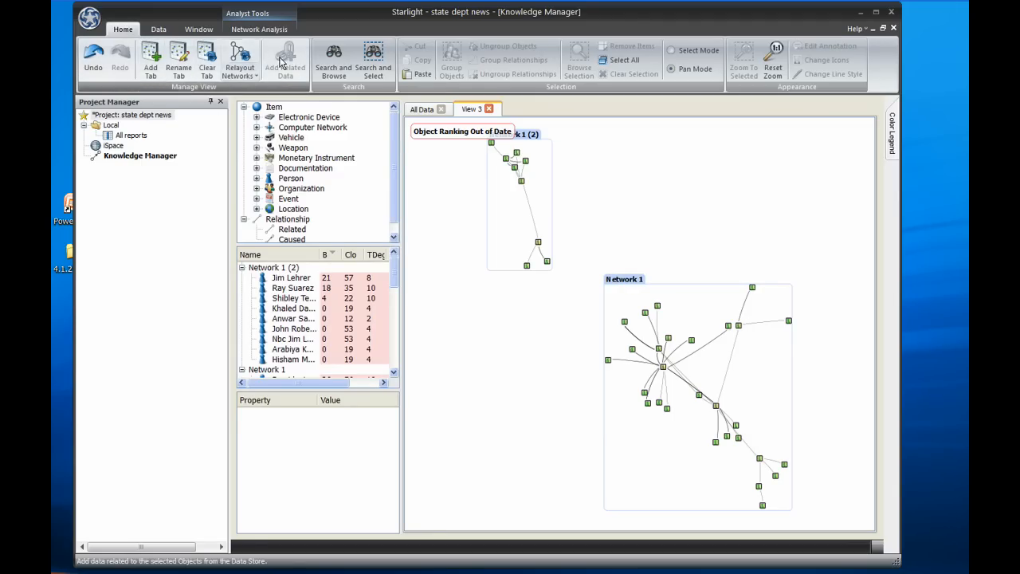
left_click(239, 60)
Step: Recompute Betweenness Centrality for the remaining networks
left_click(259, 29)
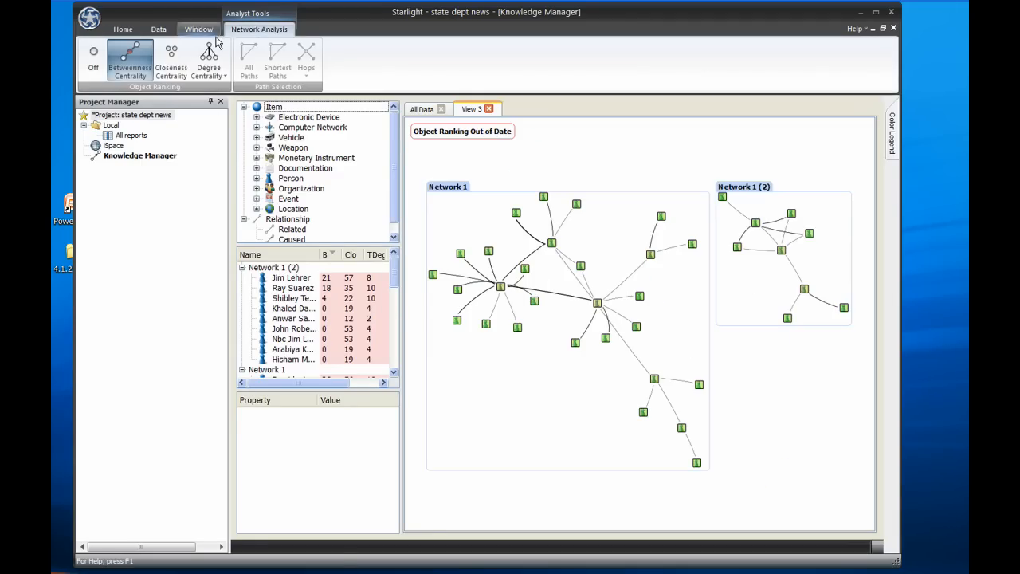
left_click(139, 62)
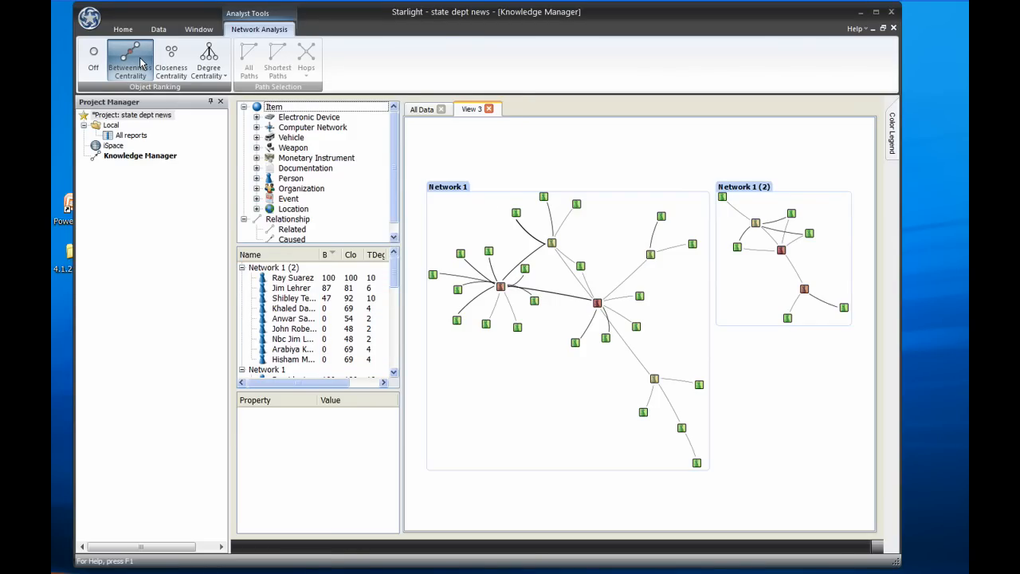
Step: Export the view as a screenshot PDF named km chart and zoom into the opened file
left_click(159, 28)
left_click(507, 60)
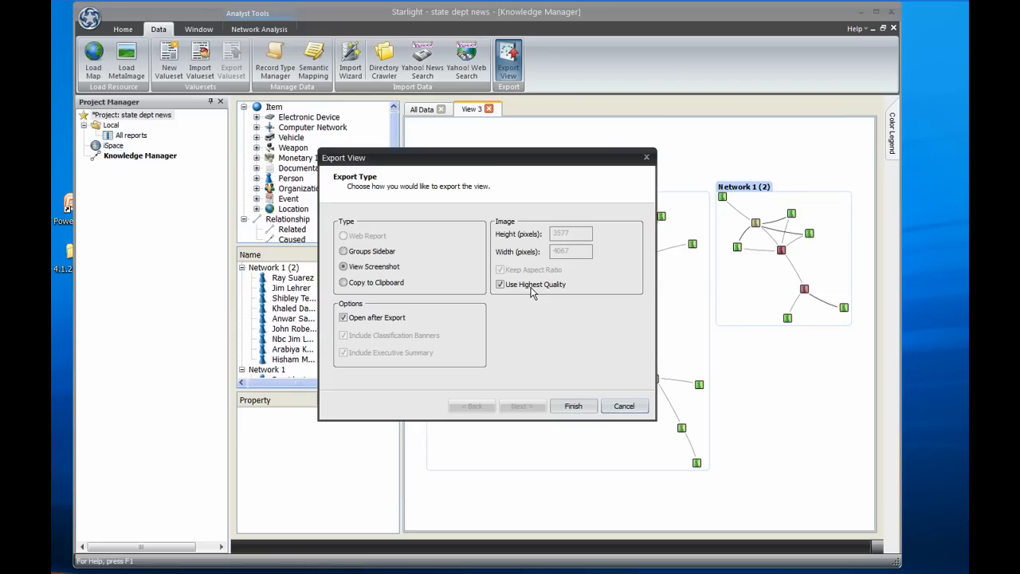
left_click(579, 406)
left_click(501, 385)
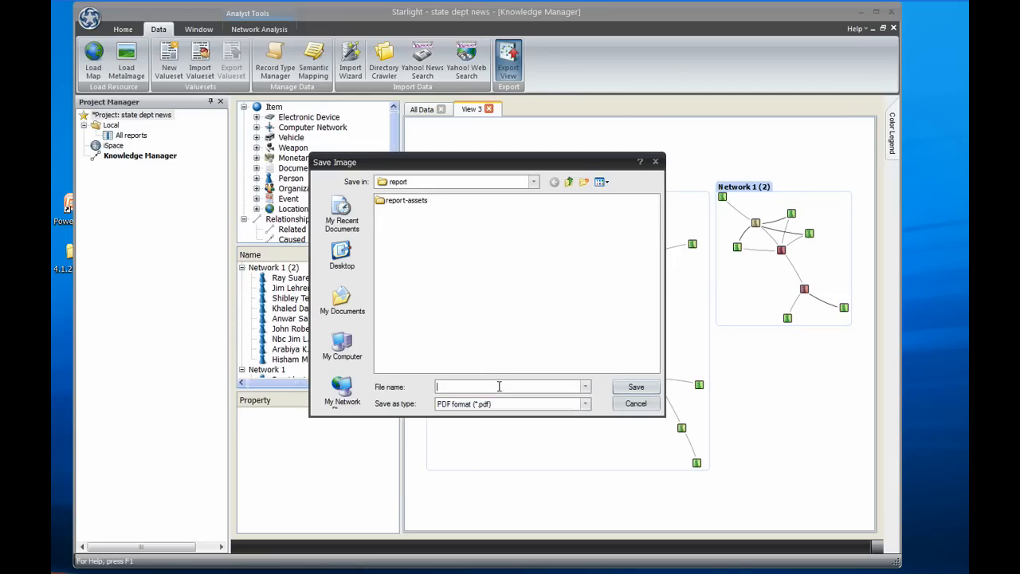
type("km chart")
key("Return")
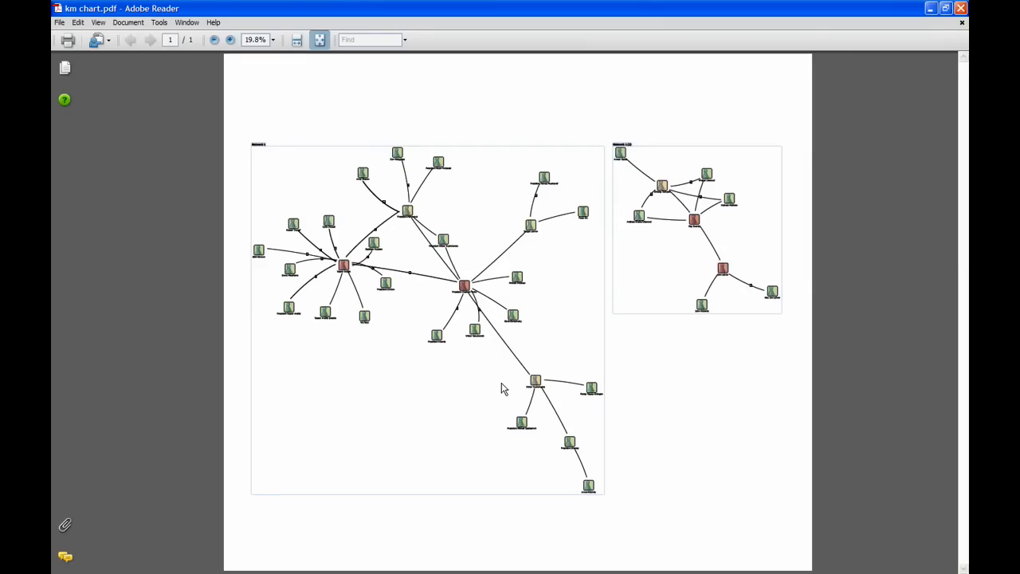
left_click_drag(314, 235, 365, 289)
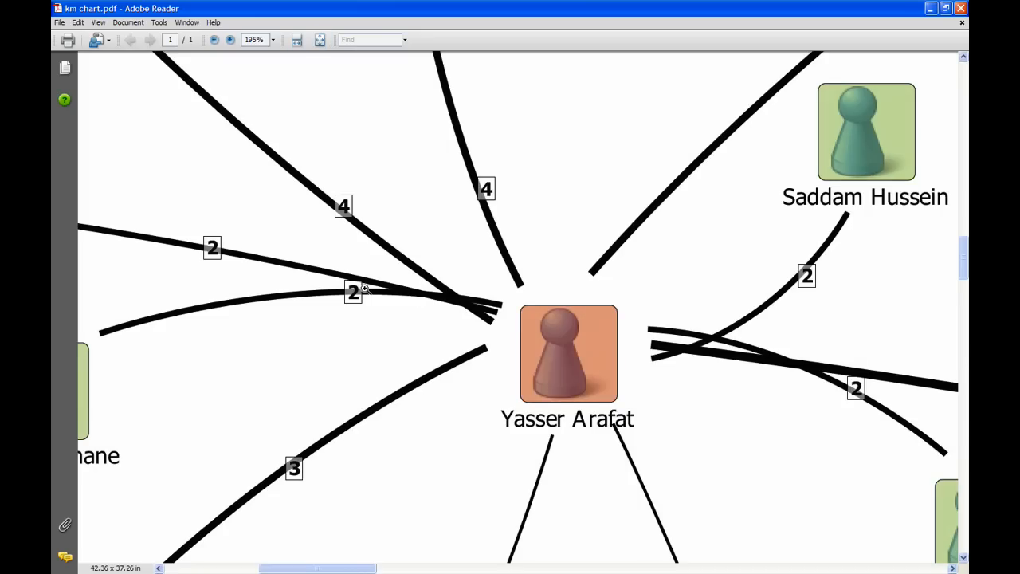